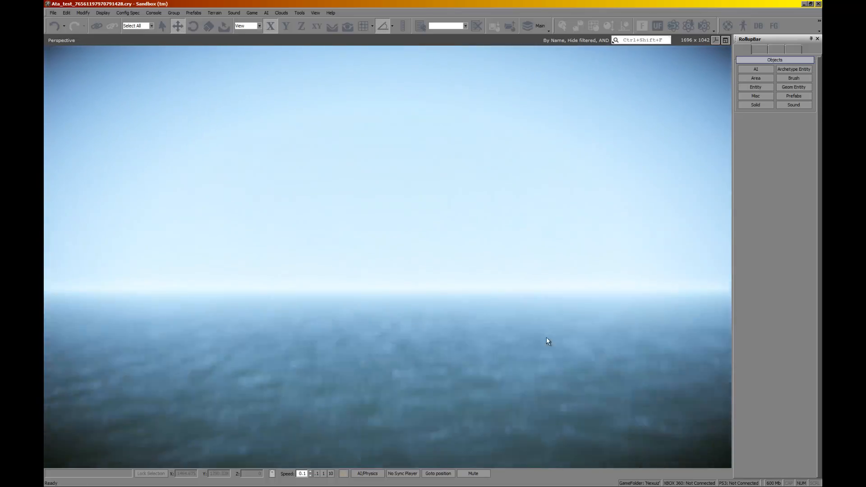
Step: Open the list of Brush objects and check the top-level folders, collapsing and re-expanding the atavirta folder
click(488, 325)
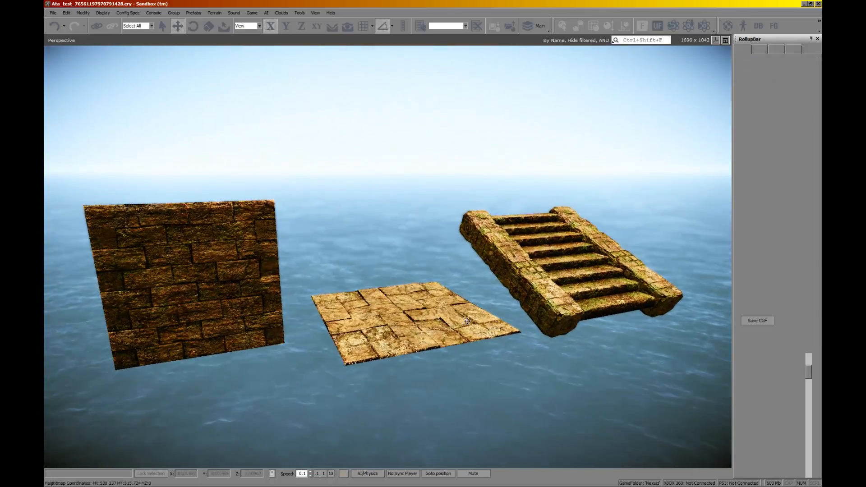
click(596, 227)
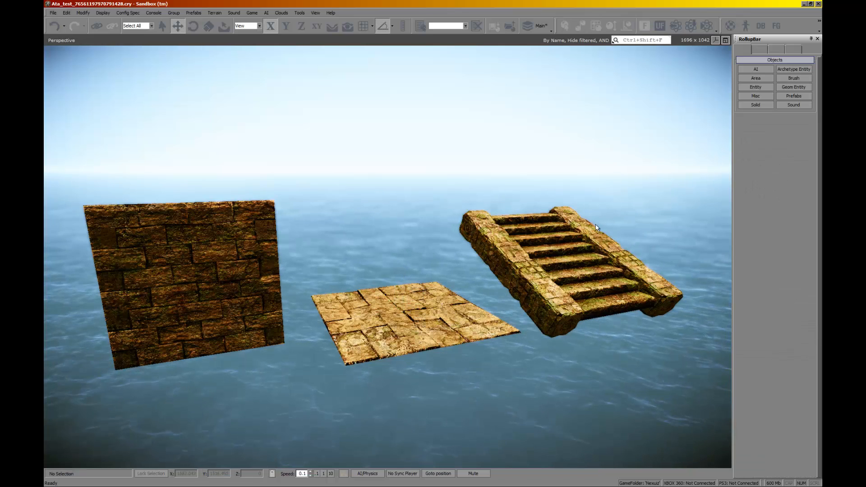
click(785, 78)
drag(807, 181, 807, 134)
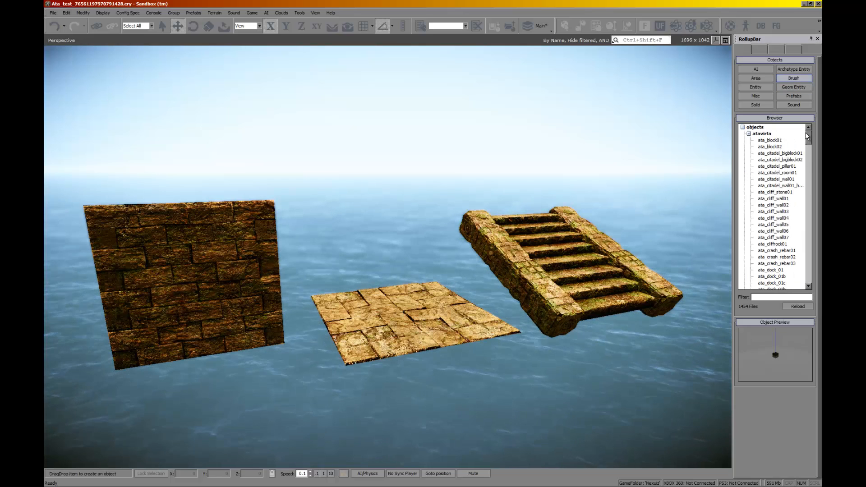
click(748, 134)
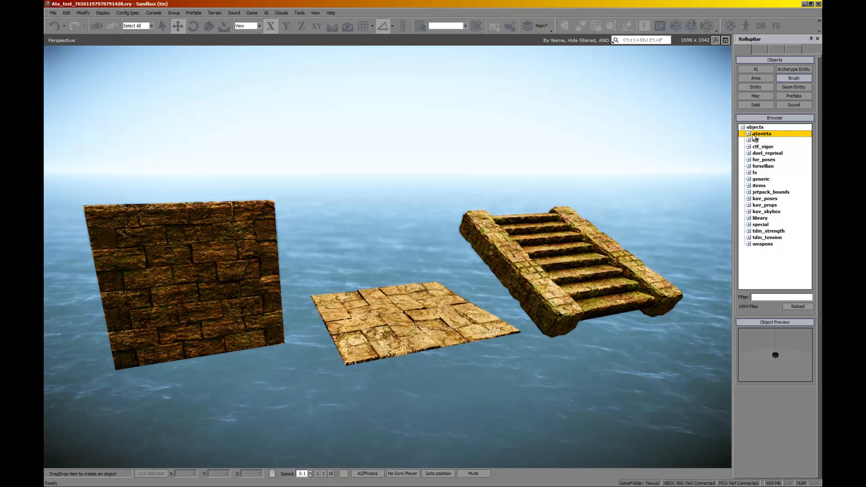
click(748, 133)
Step: Browse through the atavirta brushes, previewing ata_waterfall03 and the vine plane brush
drag(807, 142, 805, 212)
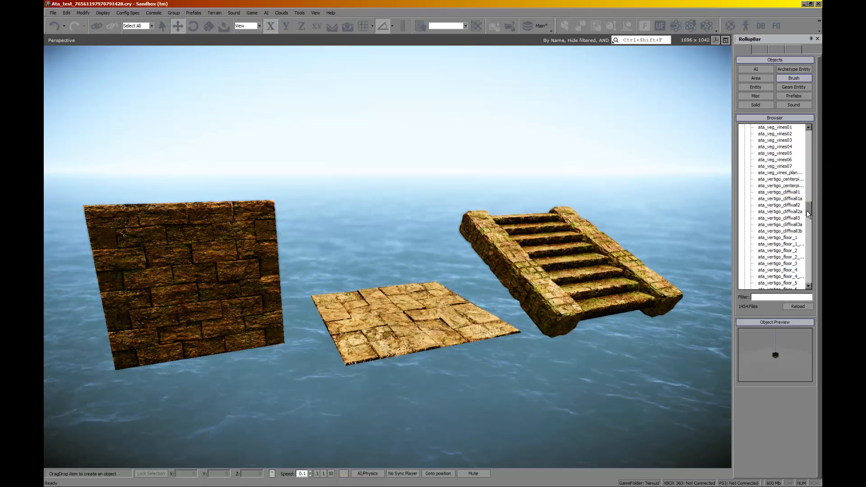
drag(806, 210, 807, 230)
scroll(787, 212, up, 5)
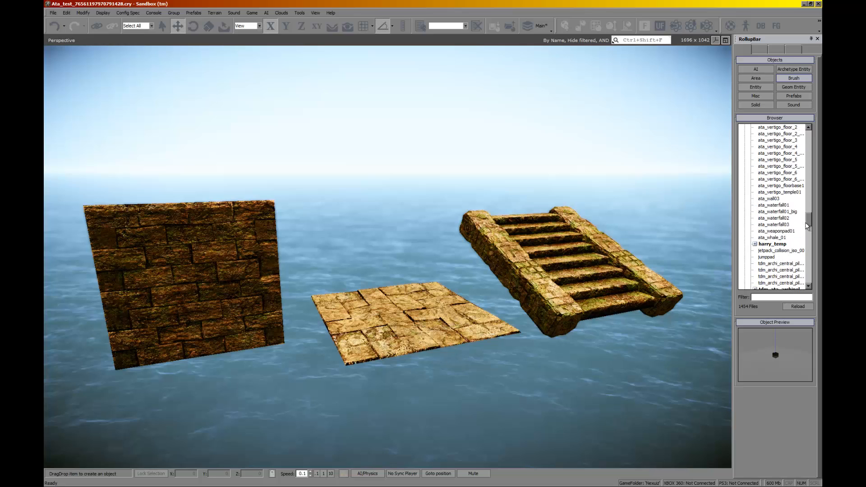
click(784, 224)
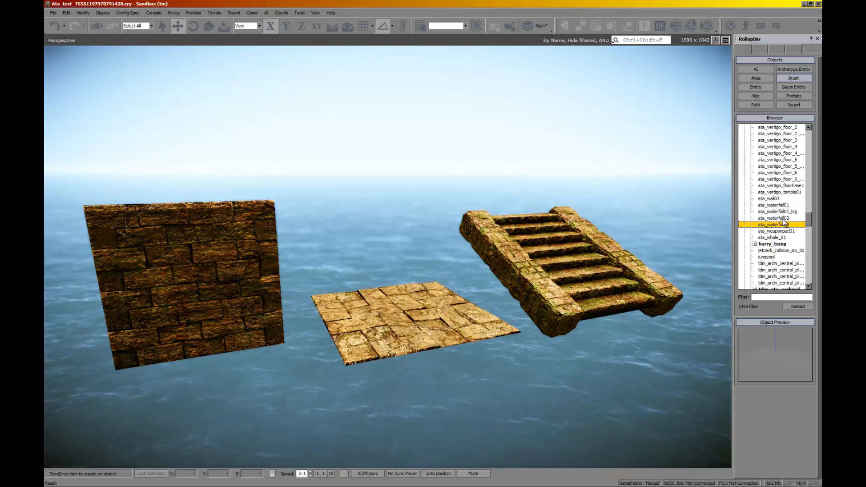
mouse_move(805, 226)
mouse_down()
mouse_move(805, 195)
mouse_move(806, 209)
mouse_up()
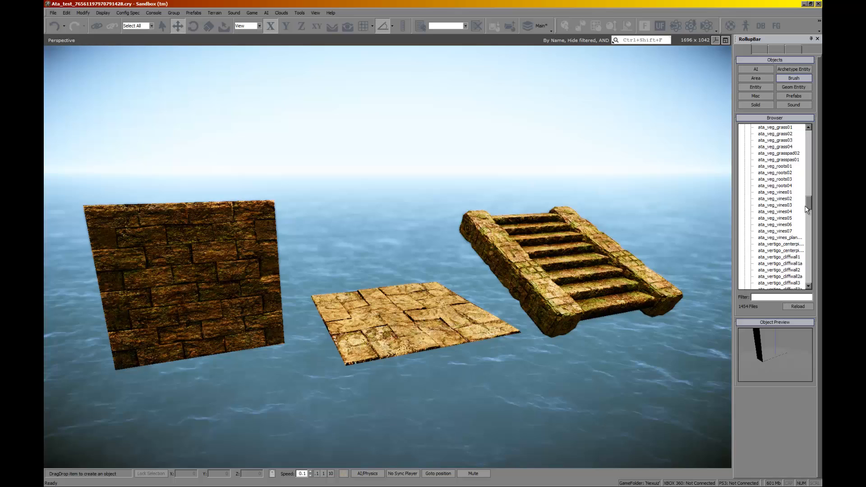
click(786, 238)
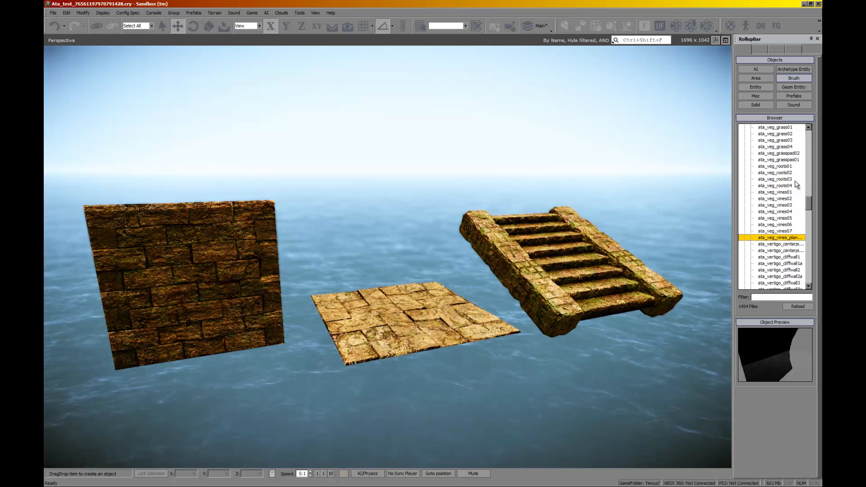
drag(806, 204, 813, 126)
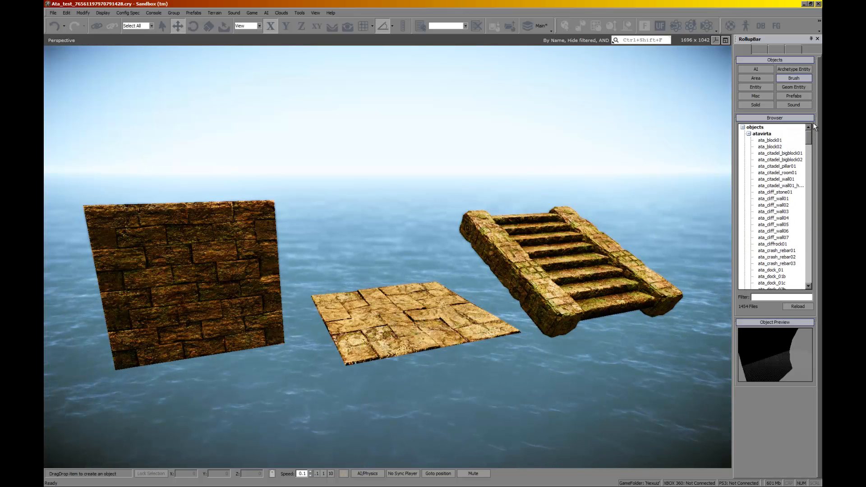
Step: Preview the block and citadel brushes one by one, from ata_block01 to ata_citadel_room01
click(783, 141)
click(780, 146)
click(783, 153)
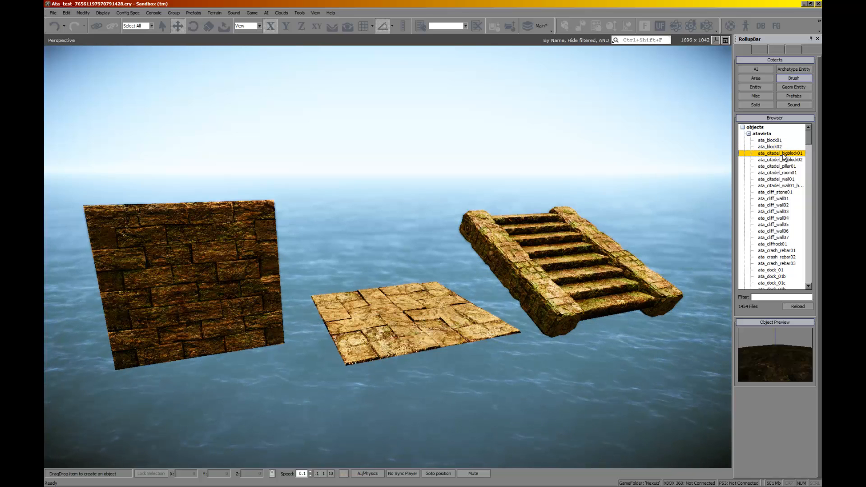
click(785, 159)
click(786, 166)
click(788, 173)
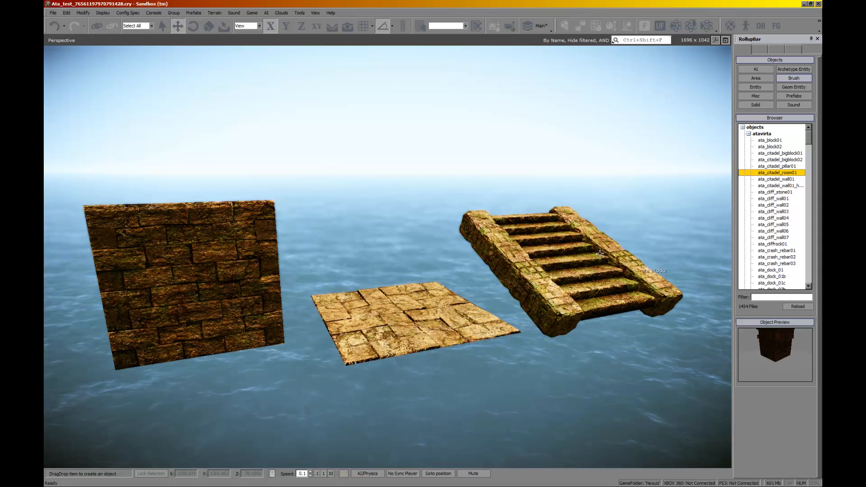
Step: Preview the ata_cliff_wall07 and ata_cliff_wall02 brushes, and select the paved floor tile in the scene for a closer look
right_drag(541, 229, 540, 229)
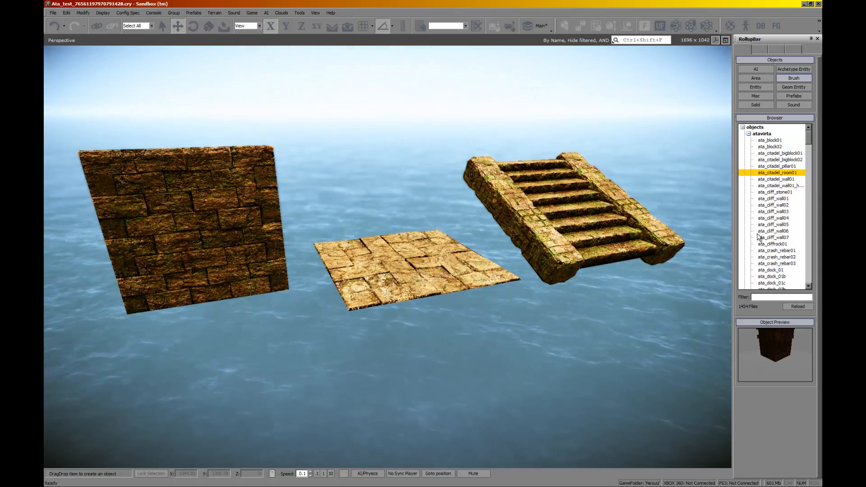
click(760, 237)
click(773, 206)
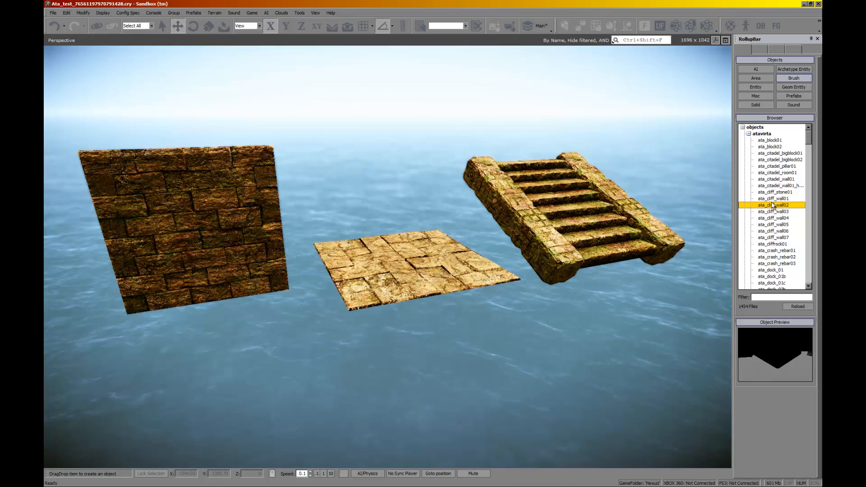
click(472, 280)
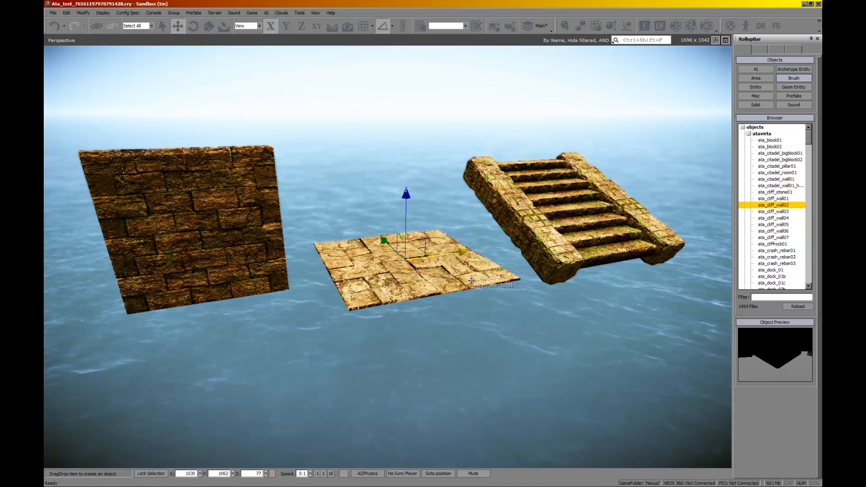
key(w)
right_drag(551, 287, 552, 289)
key(s)
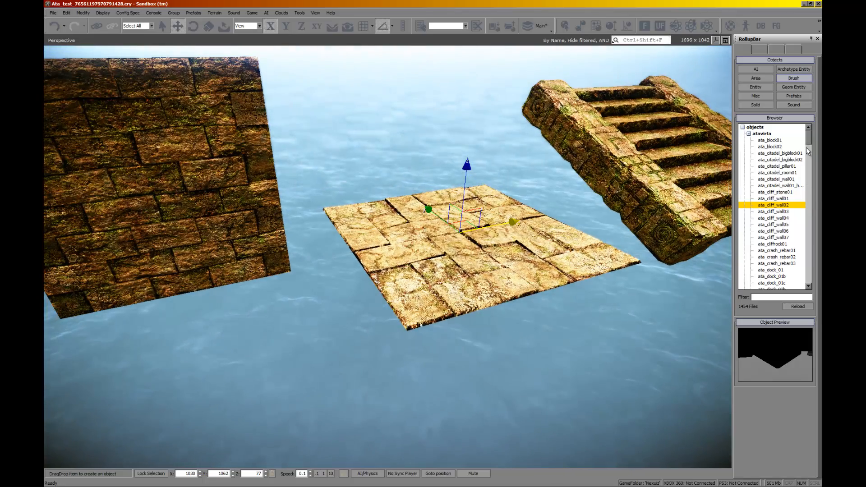
Step: Preview the ata_floor_tile brushes and place a cobblestone floor tile overlapping the existing paved tile
mouse_move(805, 147)
mouse_down()
mouse_move(812, 182)
mouse_move(812, 158)
mouse_up()
click(784, 186)
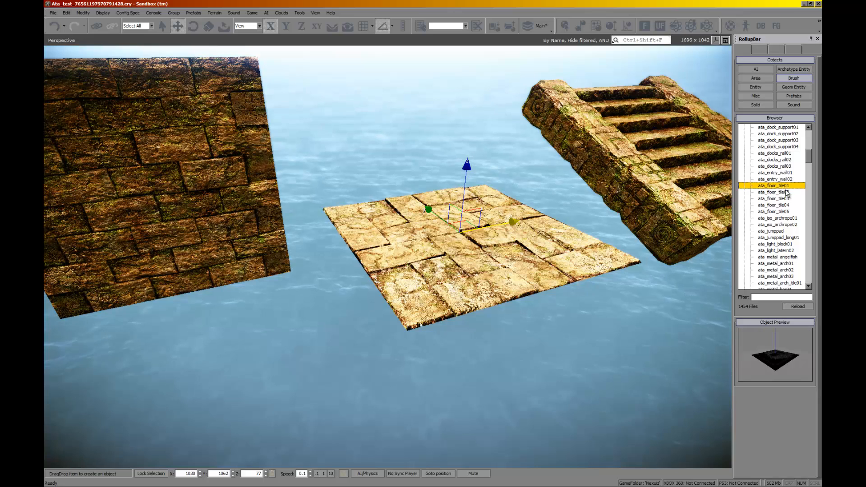
click(782, 205)
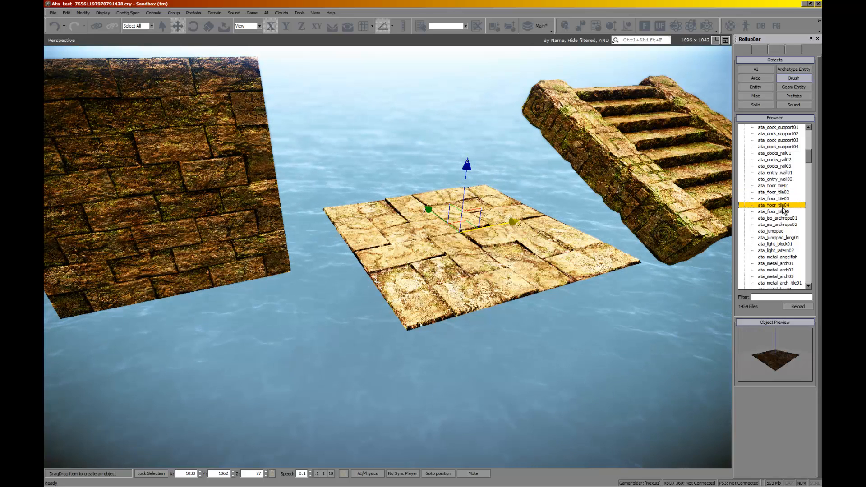
click(783, 210)
drag(527, 274, 409, 227)
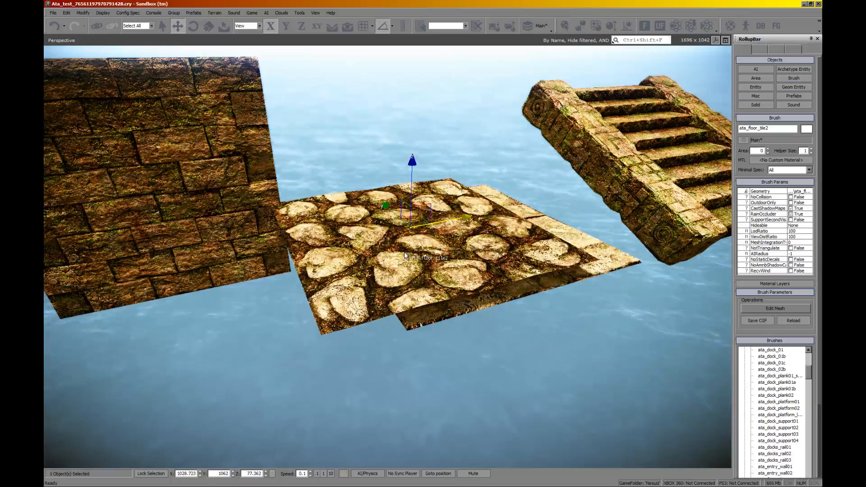
Step: Move the cobblestone tile along Y to behind the paved tile, and delete it from the scene
right_drag(404, 251, 409, 253)
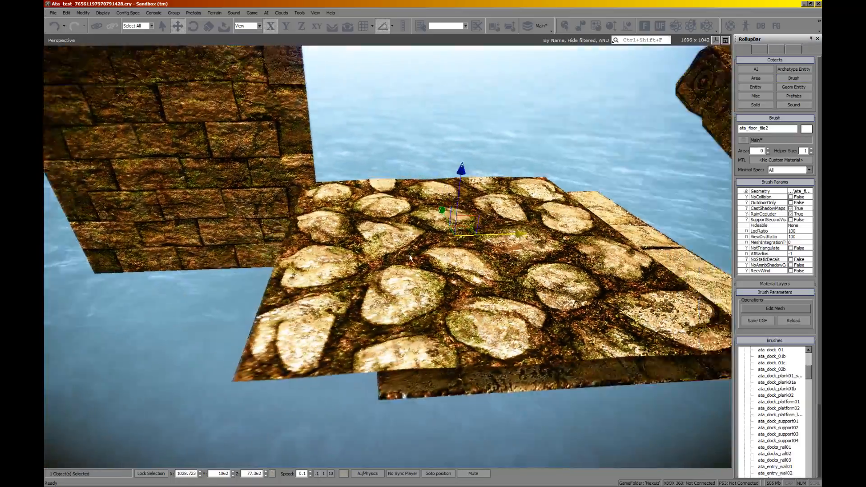
scroll(410, 253, down, 5)
drag(419, 211, 333, 146)
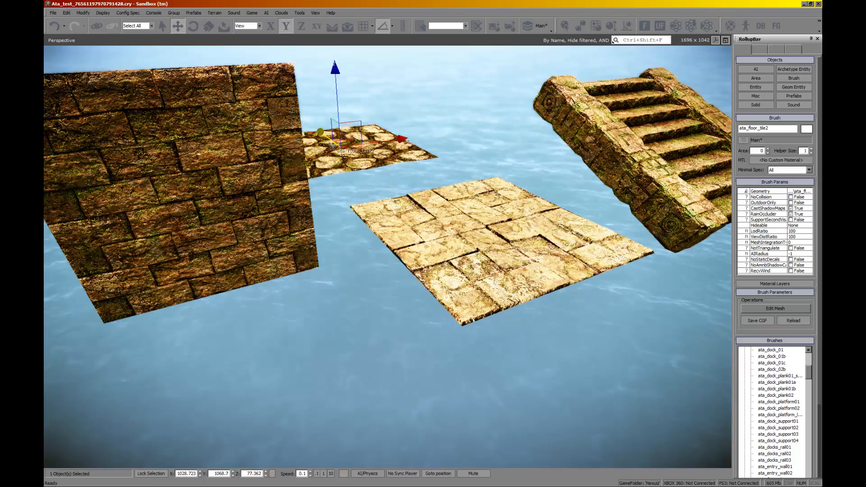
key(Delete)
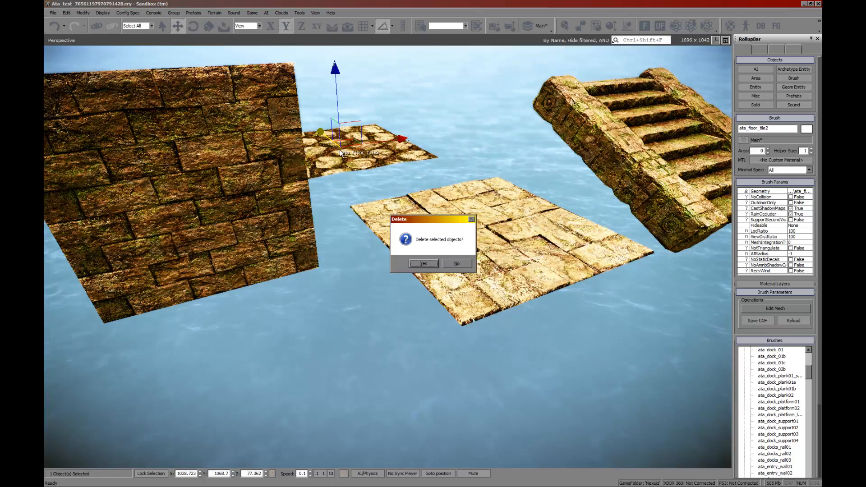
click(419, 262)
Step: Inspect the remaining paved floor tile and the stone brick wall by selecting each in turn
click(485, 254)
scroll(485, 253, up, 3)
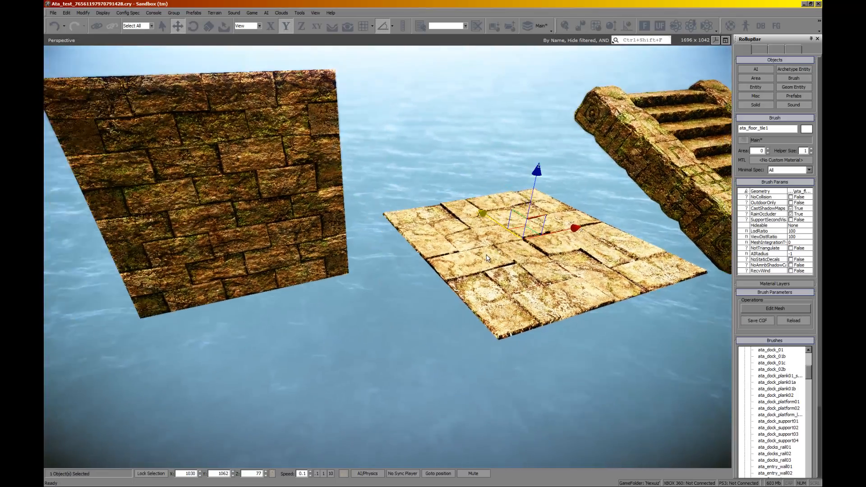
scroll(486, 258, down, 3)
click(315, 249)
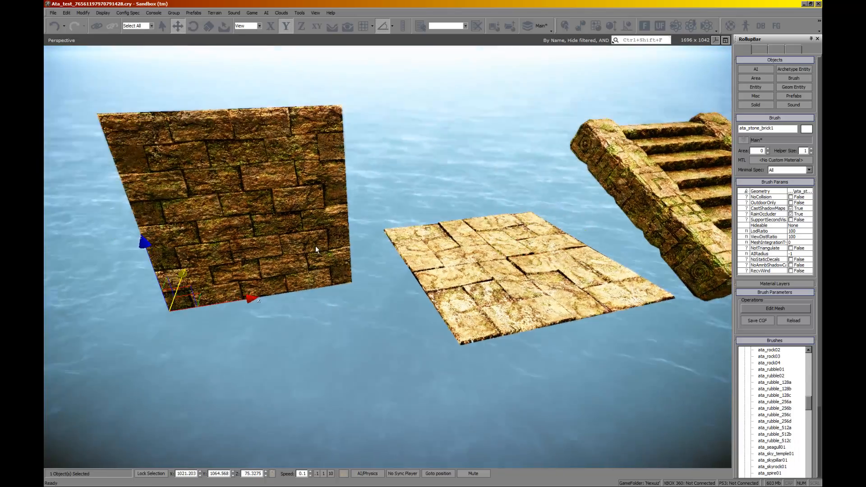
scroll(315, 247, down, 3)
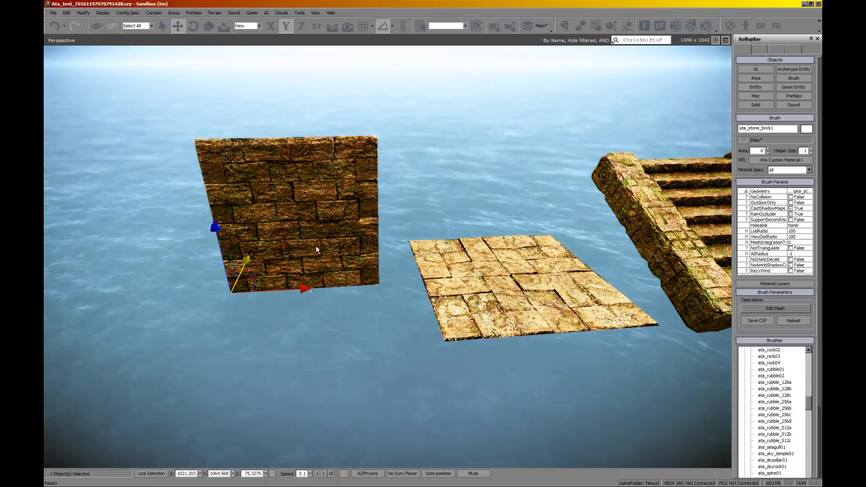
scroll(315, 247, down, 2)
right_drag(318, 245, 270, 245)
Step: Move the stairs along X to about 1034.45 to fit between the side blocks, and select the far side block
click(482, 311)
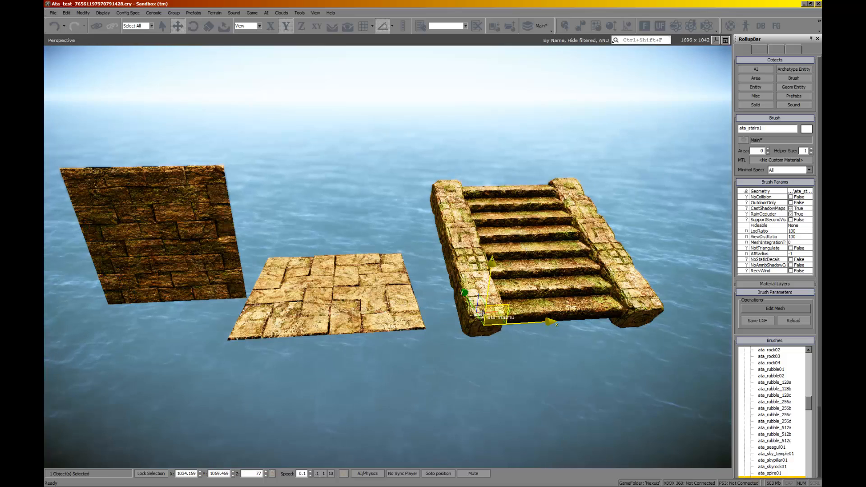
drag(526, 323, 606, 304)
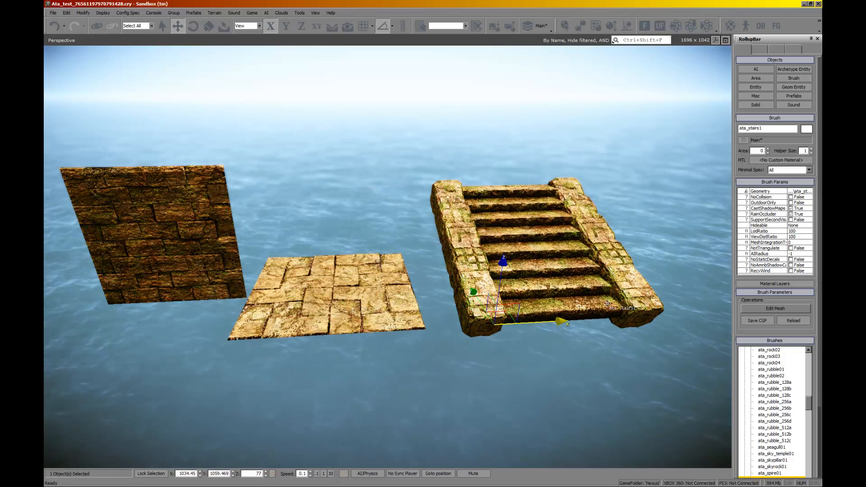
click(631, 289)
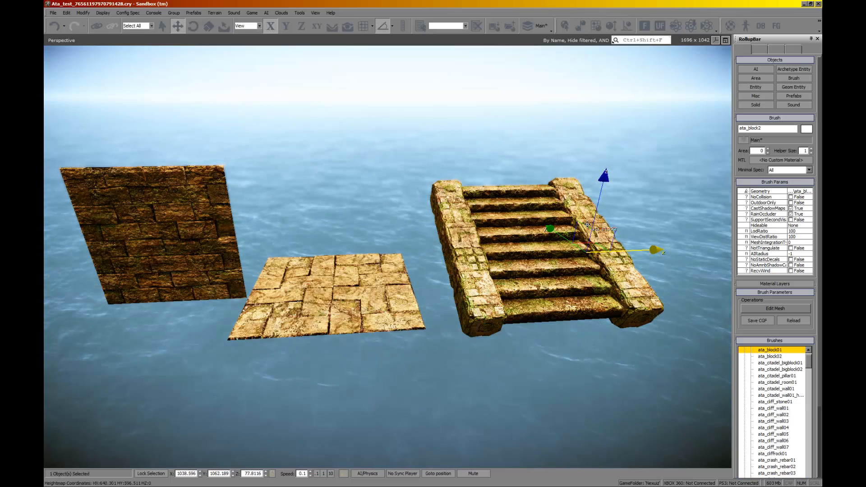
mouse_move(587, 224)
mouse_down()
mouse_move(622, 149)
mouse_move(591, 221)
mouse_up()
right_drag(590, 221, 616, 287)
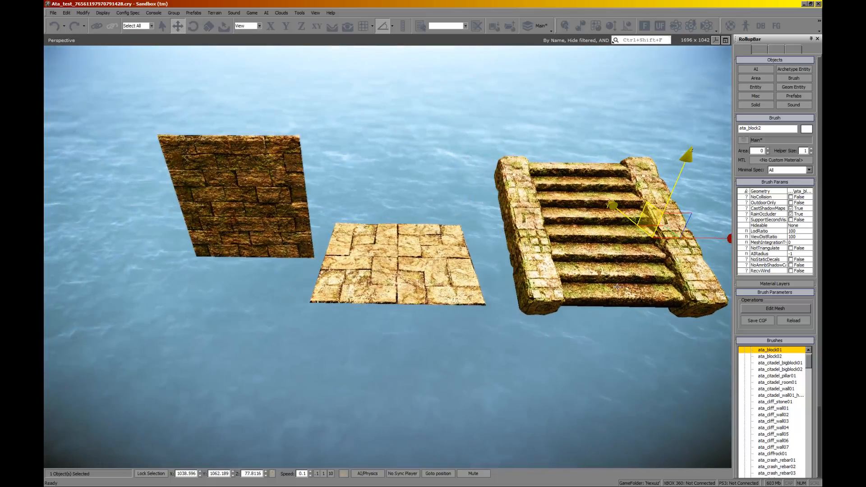
Step: Move the stone brick wall along X to about 1027.39 so it stands directly over the paved floor tile
click(297, 250)
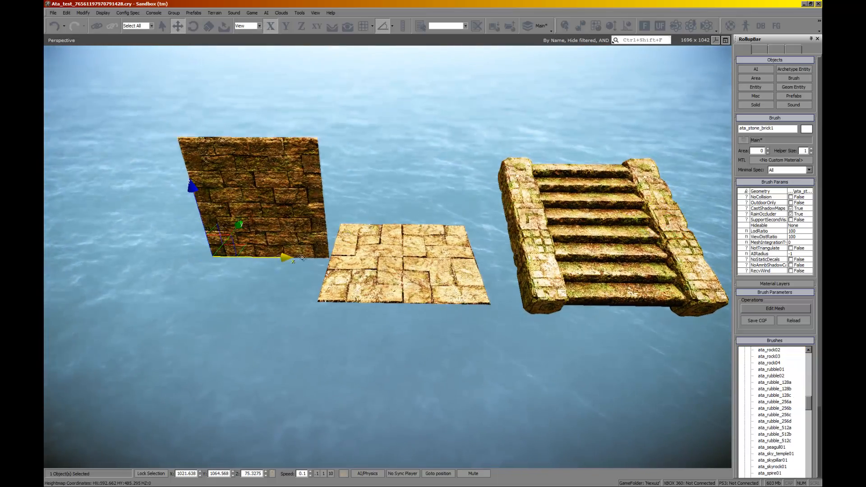
drag(302, 258, 399, 264)
Step: Add the paved floor tile to the wall selection and place a clone of both along X at about 1022.295, closing the gap
ctrl+click(421, 287)
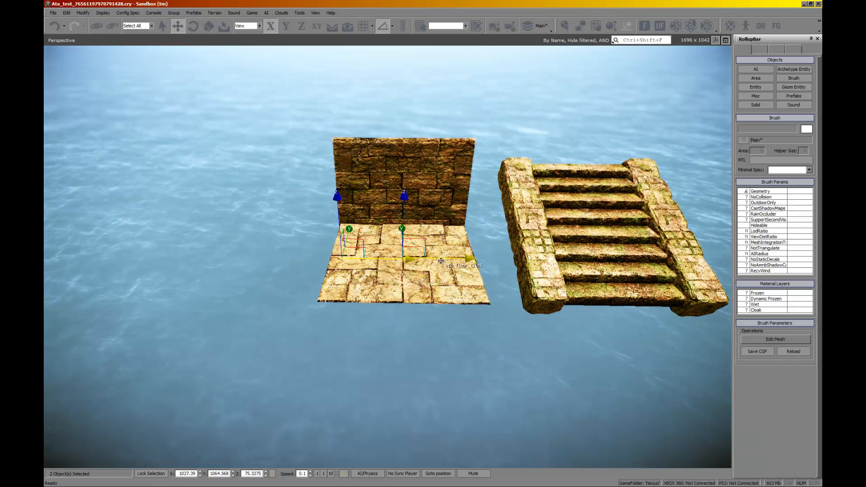
key(ctrl+c)
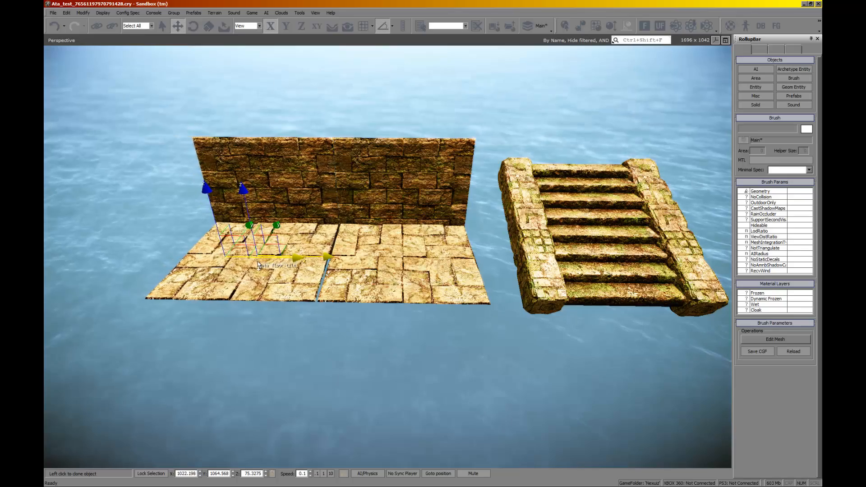
click(261, 261)
right_drag(261, 261, 338, 258)
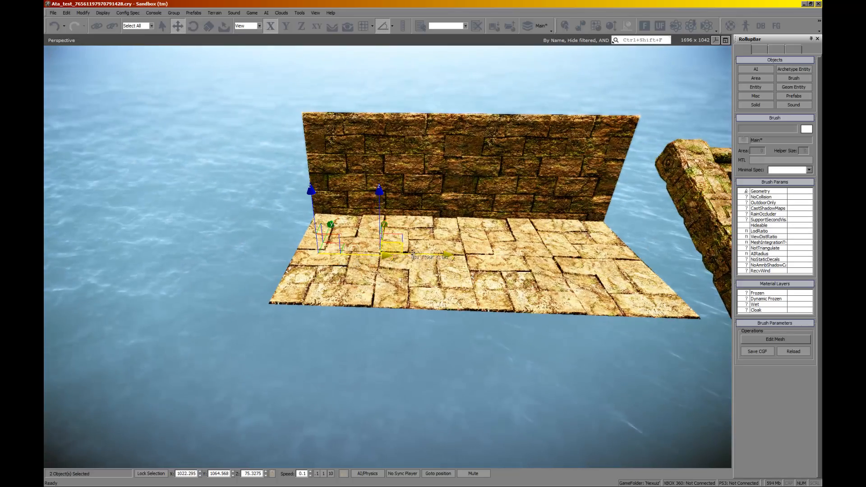
drag(416, 254, 415, 254)
Step: Clone the wall and floor tile pair again and fit the copy flush beside the previous one at X about 1017.173
key(ctrl+c)
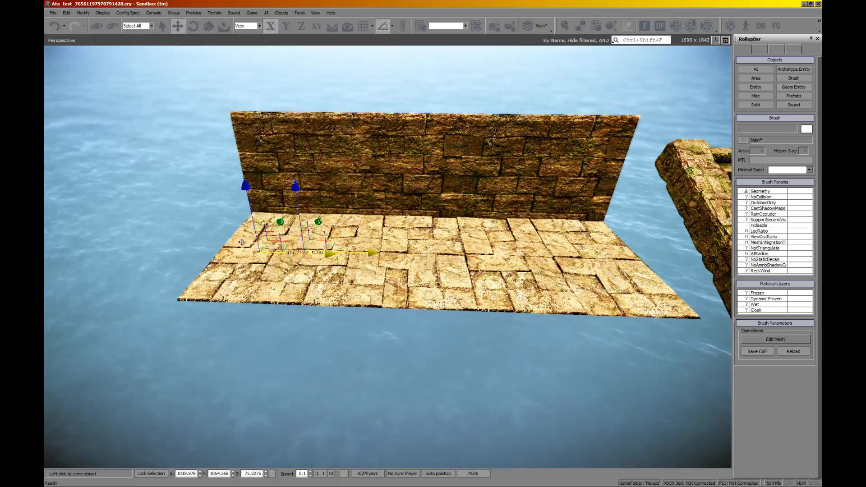
click(216, 237)
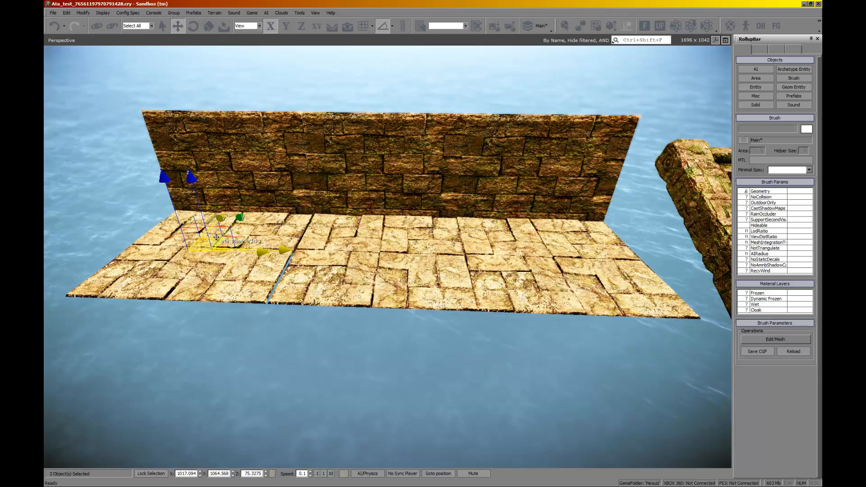
key(w)
key(a)
right_drag(216, 237, 233, 255)
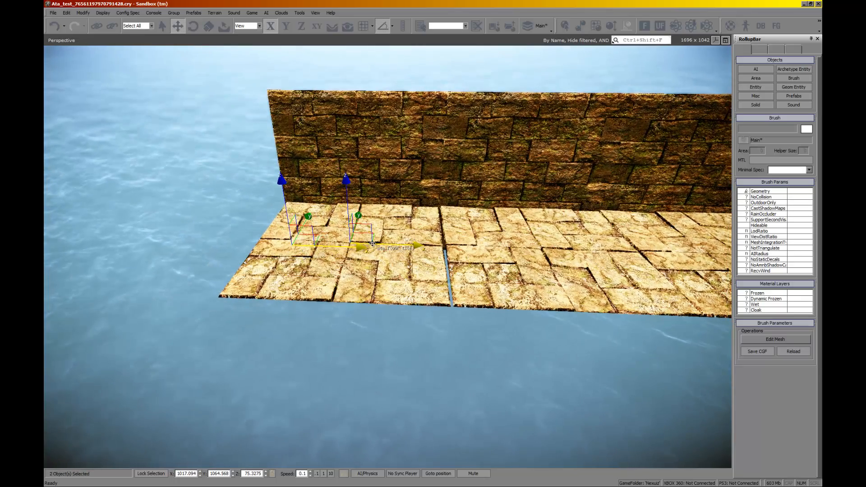
drag(372, 244, 377, 243)
Step: Place a fourth wall and floor tile section at the far end of the row, at X about 1012.085
key(ctrl+c)
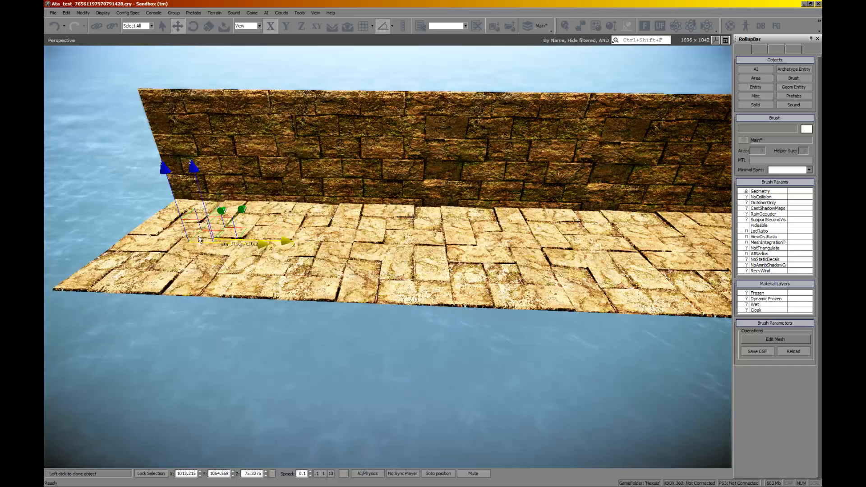
click(212, 248)
key(s)
key(d)
mouse_move(216, 252)
right_down()
mouse_move(254, 265)
mouse_move(205, 252)
right_up()
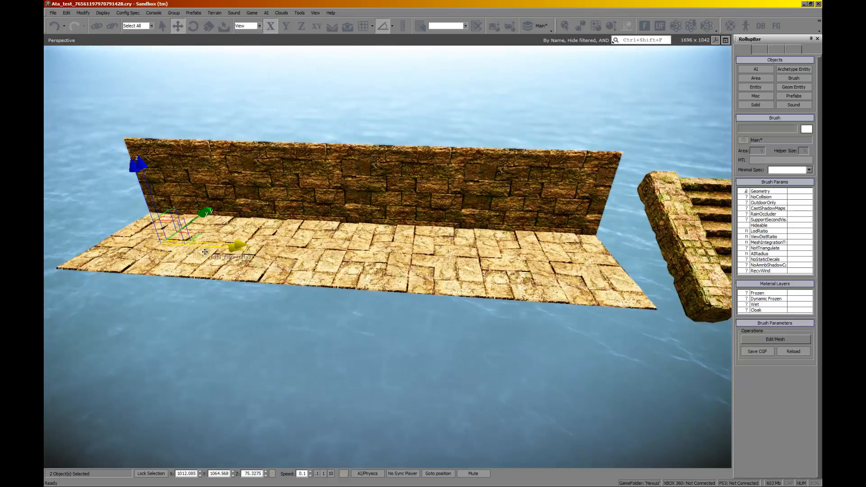
Step: Select the row of four floor tiles and place two copies along Y, at 1056.92 and about 1051.855, to widen the floor
right_drag(155, 292, 141, 292)
drag(137, 290, 495, 275)
key(d)
right_drag(425, 242, 403, 232)
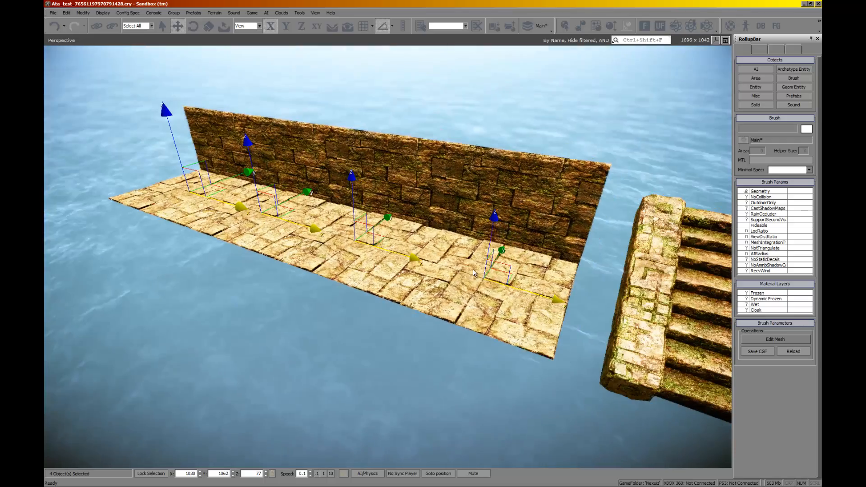
click(386, 222)
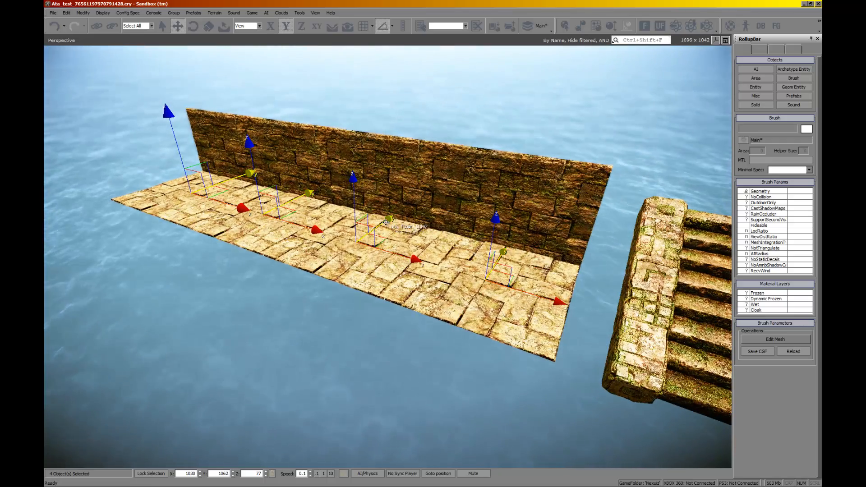
key(ctrl+c)
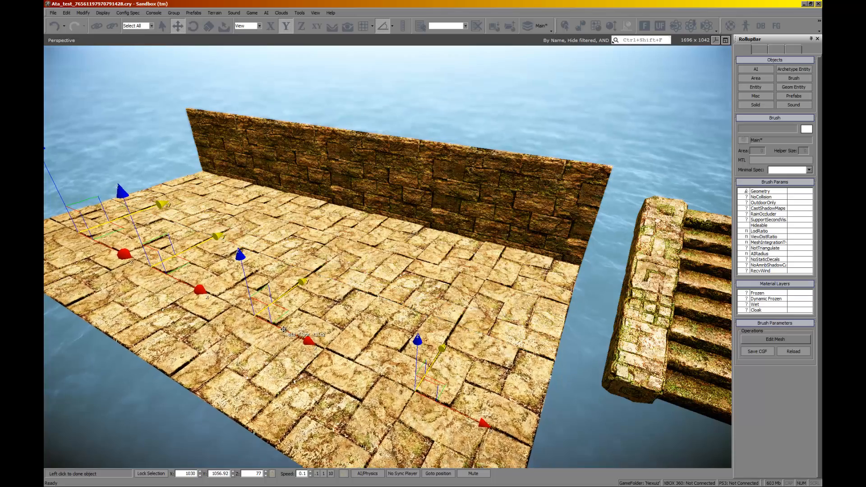
click(283, 329)
drag(280, 332, 70, 485)
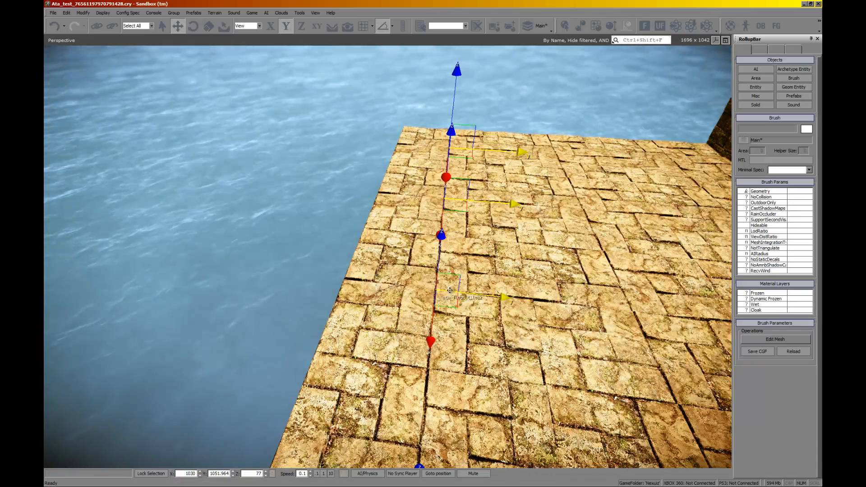
mouse_move(498, 294)
mouse_down()
mouse_move(434, 291)
mouse_move(481, 294)
mouse_up()
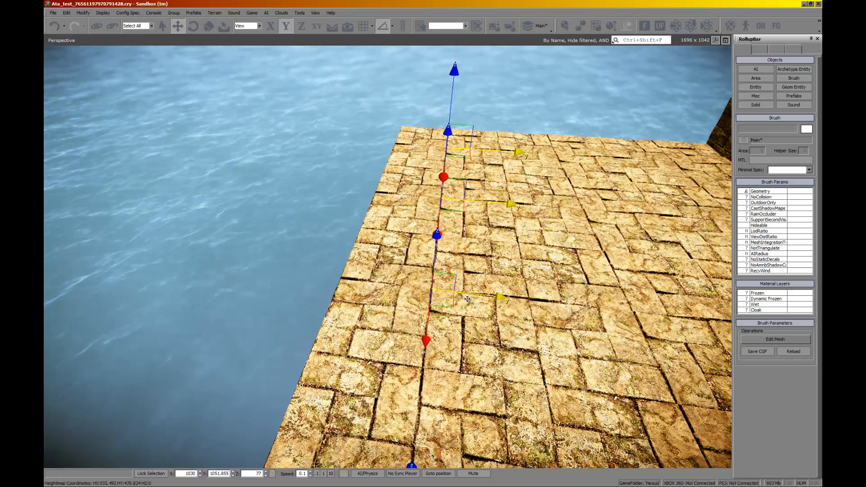
Step: Select the four floor tiles beside the wall and place a copy behind it on its top edge, at Y 1067.173 and Z 80.4374
mouse_move(450, 306)
right_down()
mouse_move(460, 303)
mouse_move(449, 306)
right_up()
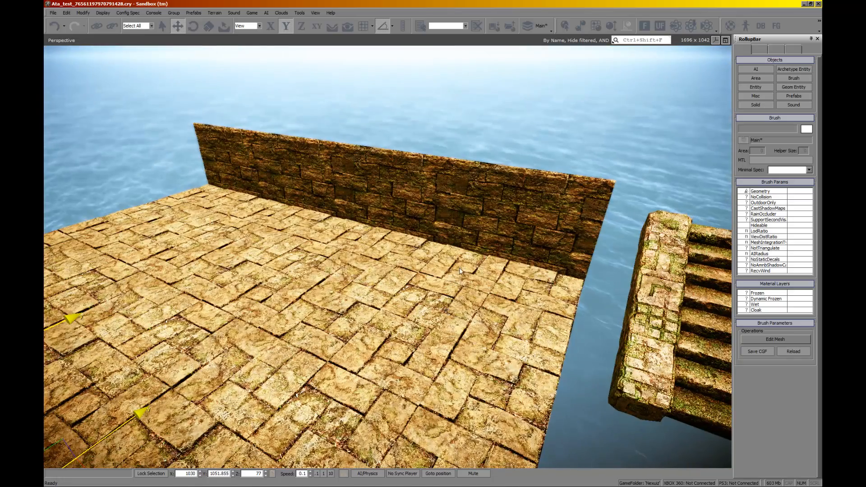
click(459, 267)
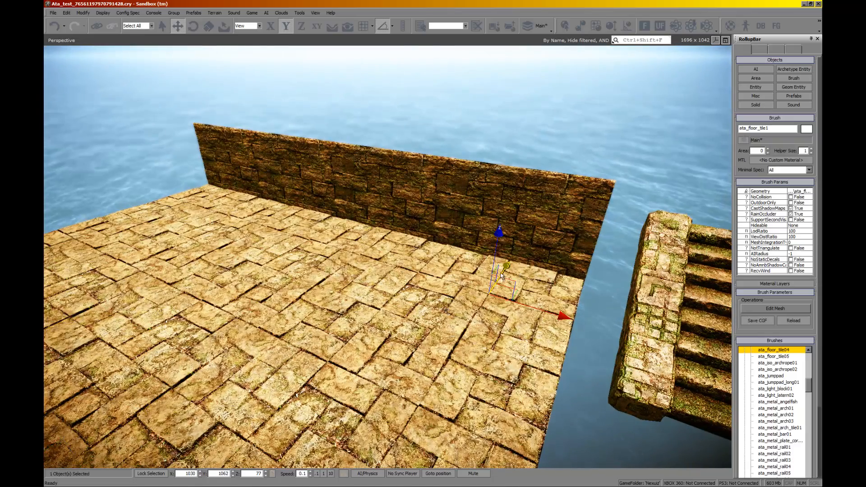
ctrl+click(402, 258)
alt+click(325, 233)
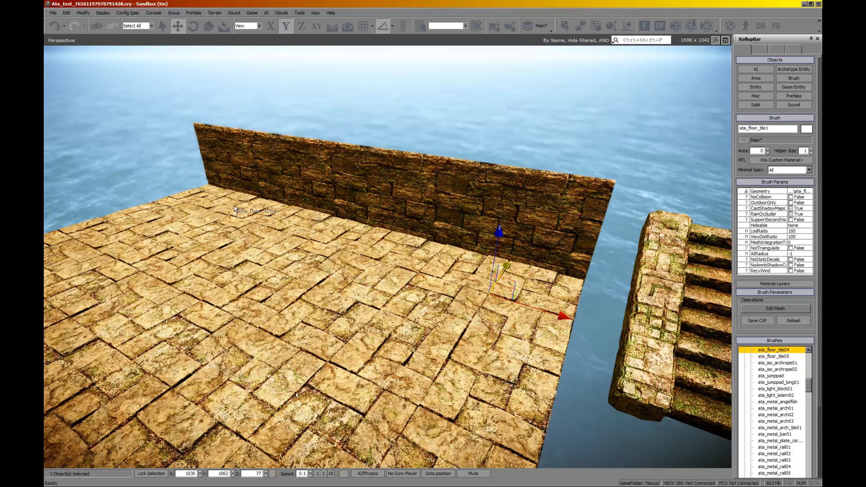
ctrl+click(235, 209)
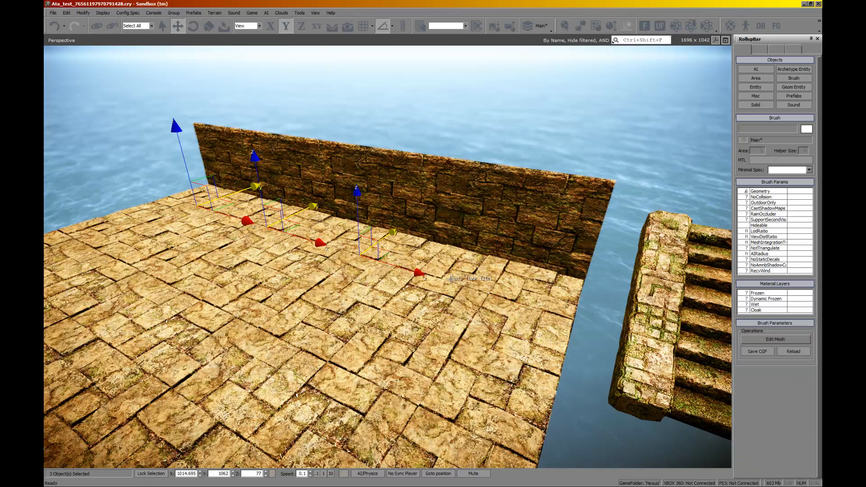
ctrl+click(502, 266)
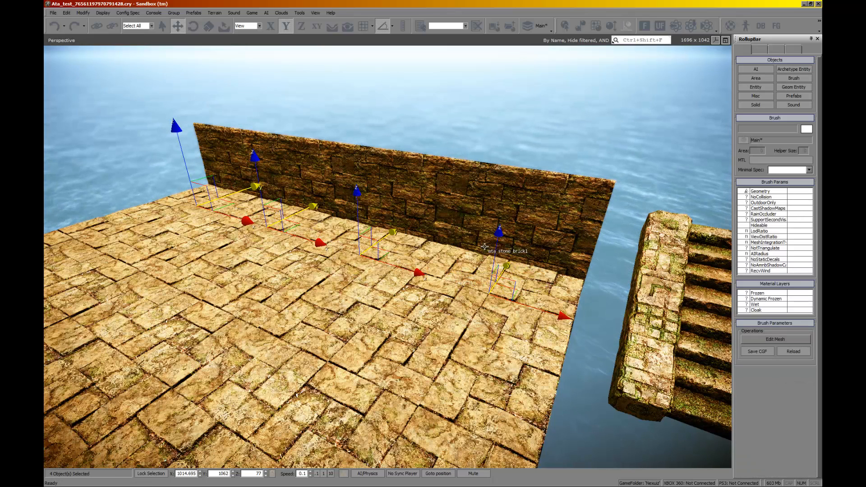
key(3)
drag(494, 248, 564, 151)
key(2)
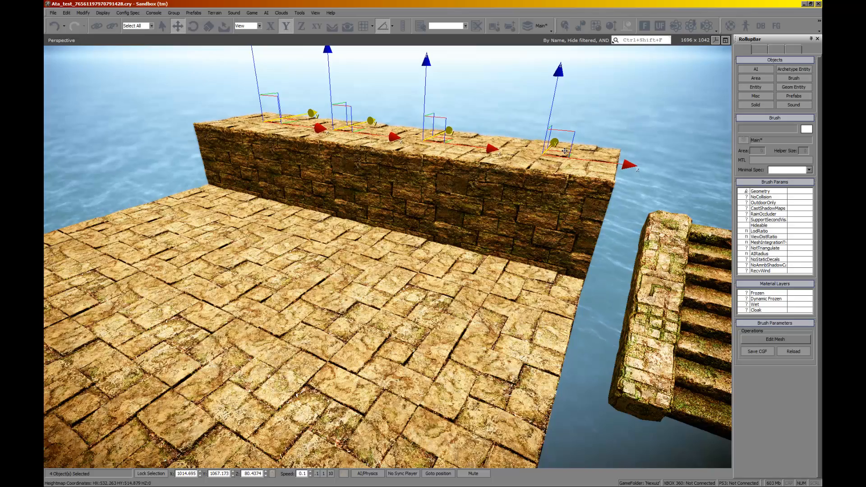
Step: Move the stairs with both side blocks onto the floor against the wall's end, at X 1032.005, Y 1062.189 and Z 77.8116
right_drag(522, 202, 526, 195)
drag(545, 211, 492, 289)
key(1)
key(d)
right_drag(492, 289, 492, 289)
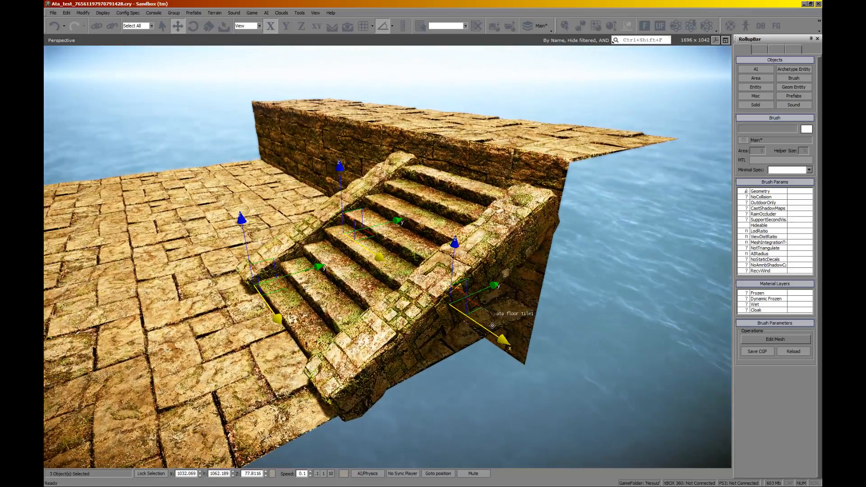
drag(491, 334, 489, 332)
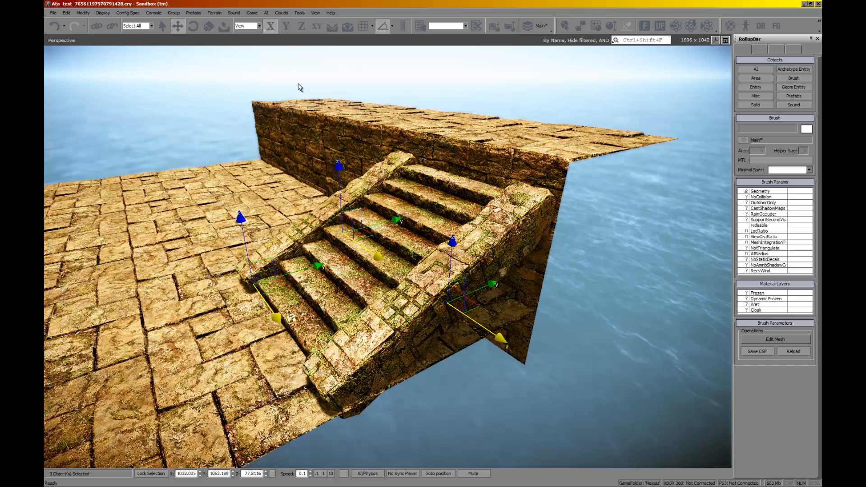
Step: Select the upper floor tiles and all the wall pieces, lower them along Z to meet the top of the stairs, and deselect everything
mouse_move(298, 84)
mouse_down()
mouse_move(412, 126)
mouse_move(377, 122)
mouse_up()
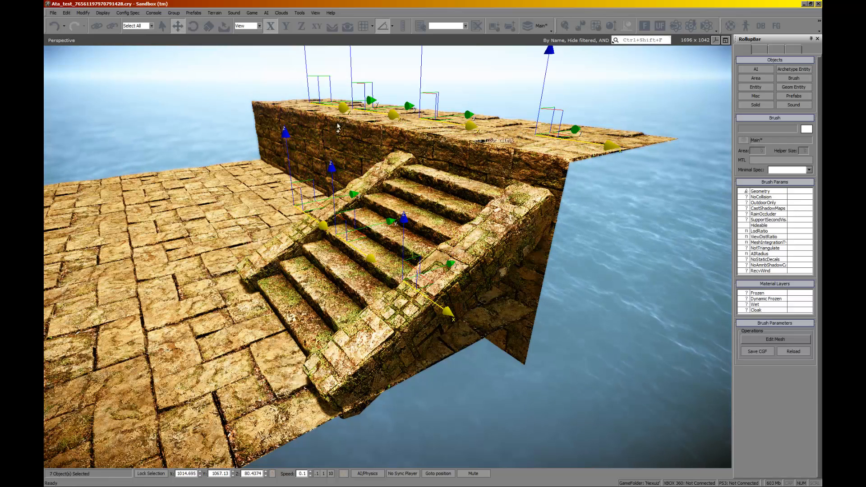
ctrl+click(285, 109)
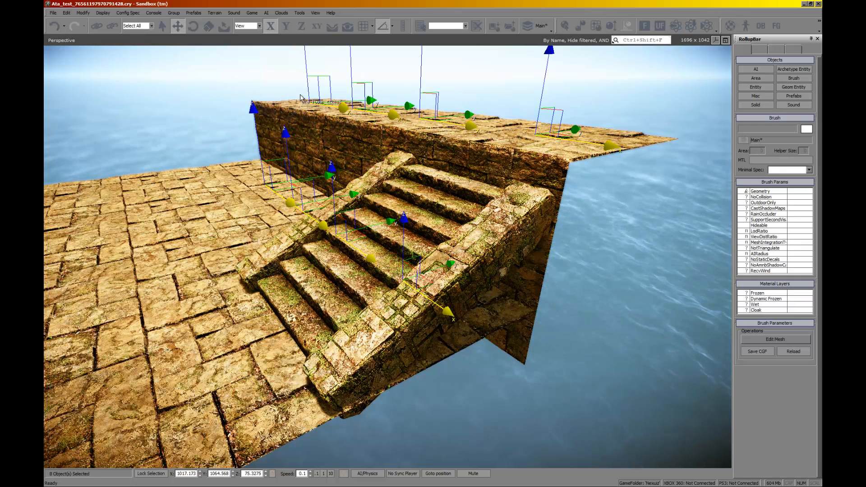
drag(307, 68, 306, 85)
right_drag(296, 131, 296, 130)
key(w)
click(221, 176)
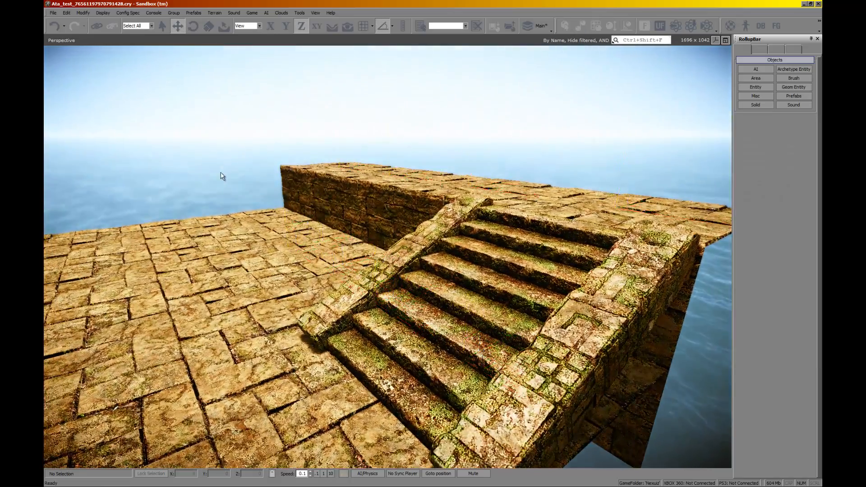
Step: Test the structure in game mode by walking up the stairs, along the upper platform and across the lower floor, and return to editing
key(w)
right_drag(221, 175, 221, 176)
key(ctrl+g)
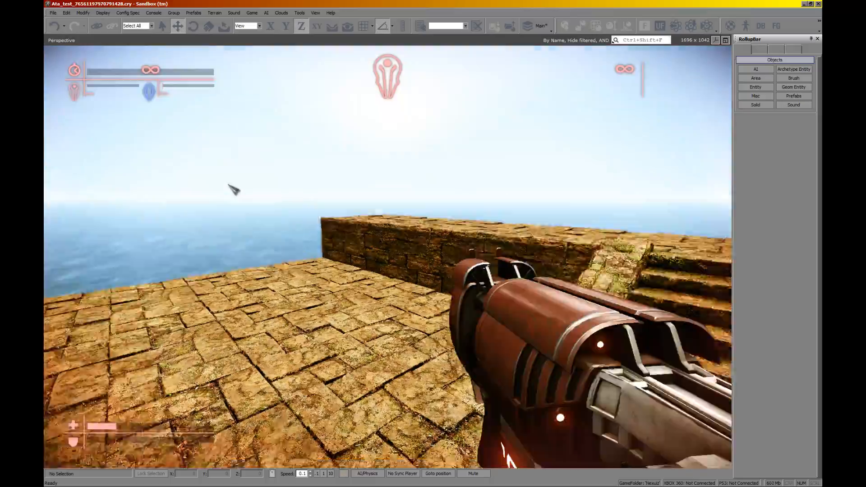
key(w)
key(w)
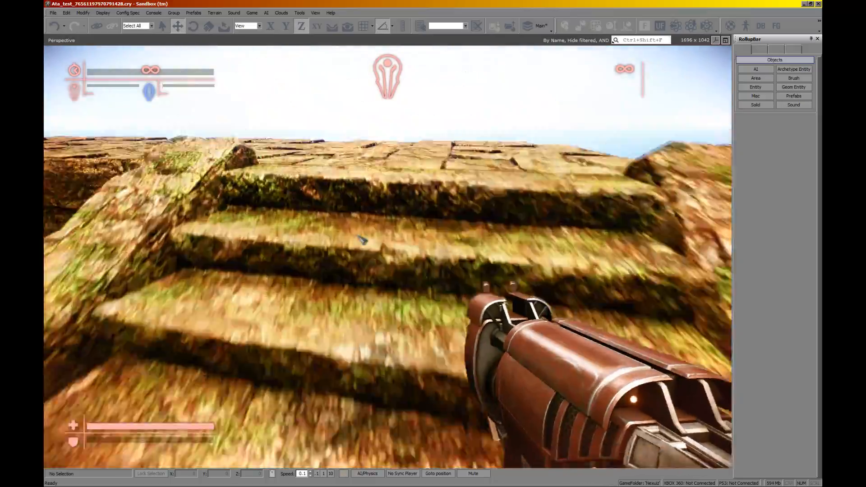
key(w)
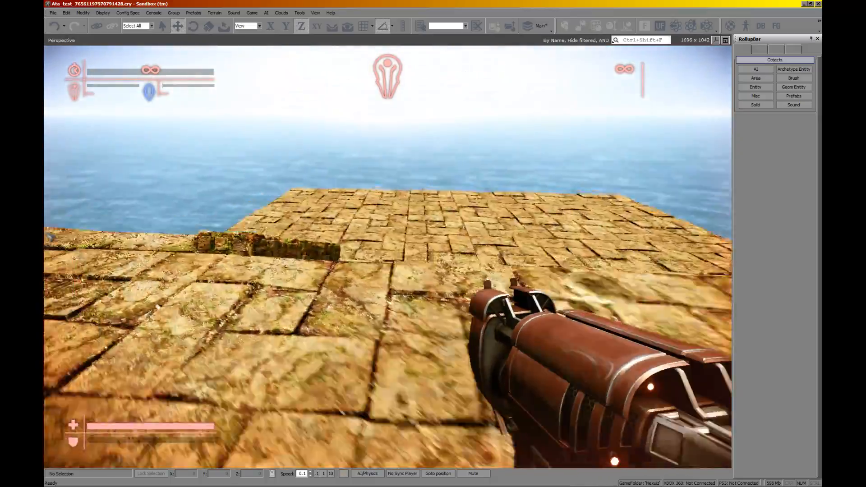
key(w)
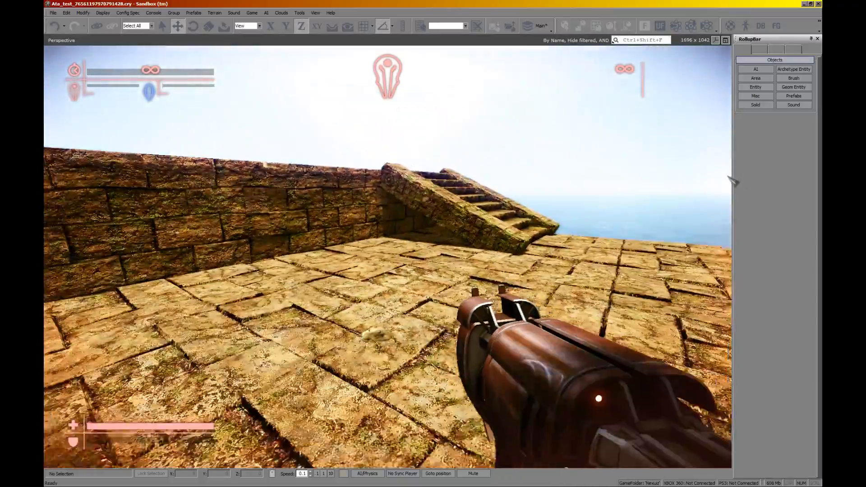
key(w)
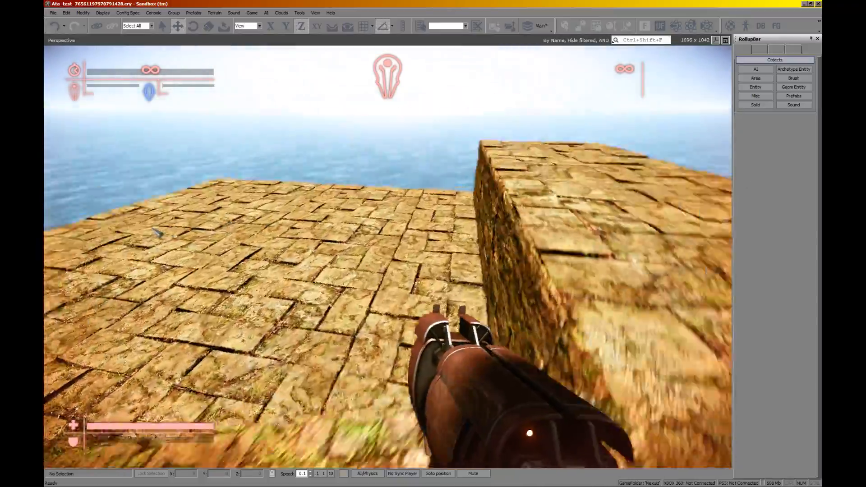
key(w)
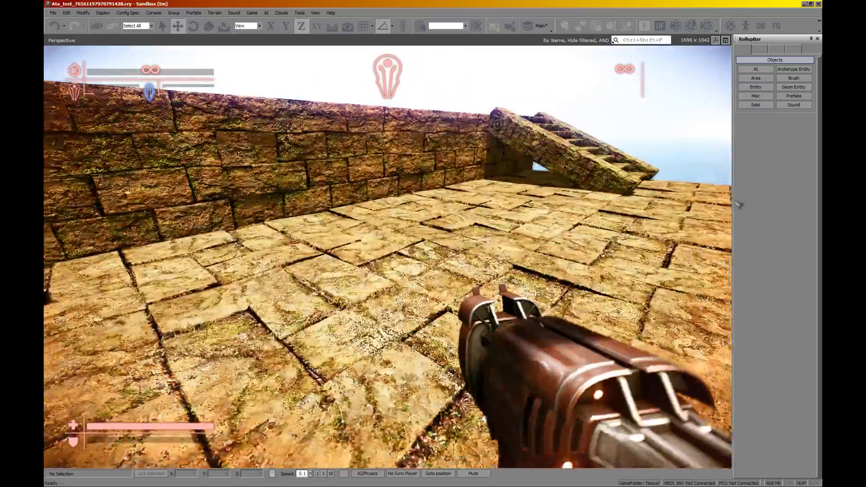
key(Escape)
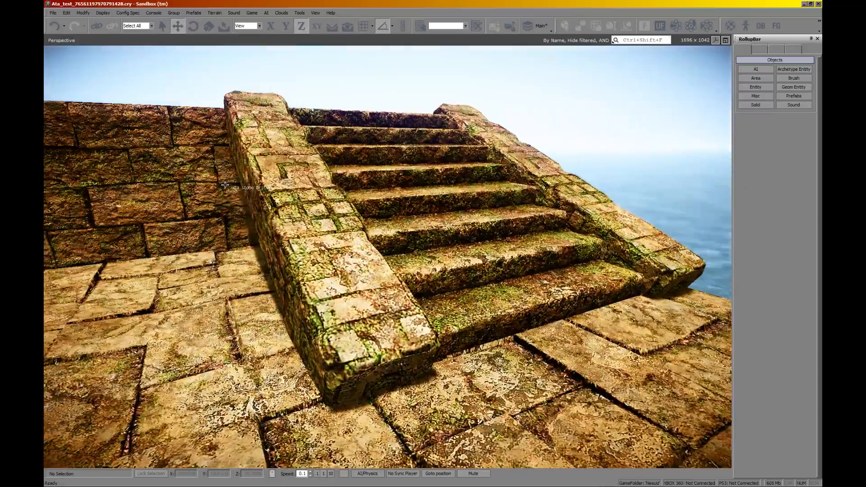
Step: Select the walls, upper floor tiles and stairs, and place a copy of them one wall height higher along Z
key(s)
key(s)
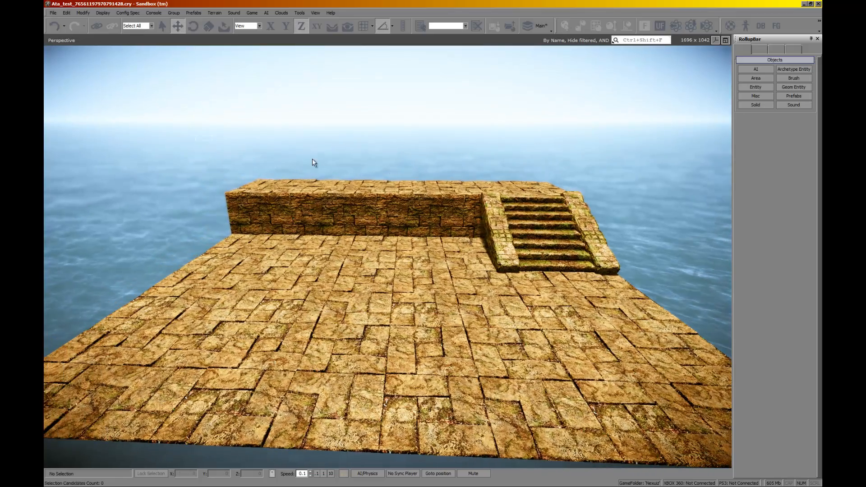
drag(312, 159, 606, 201)
right_drag(561, 207, 559, 206)
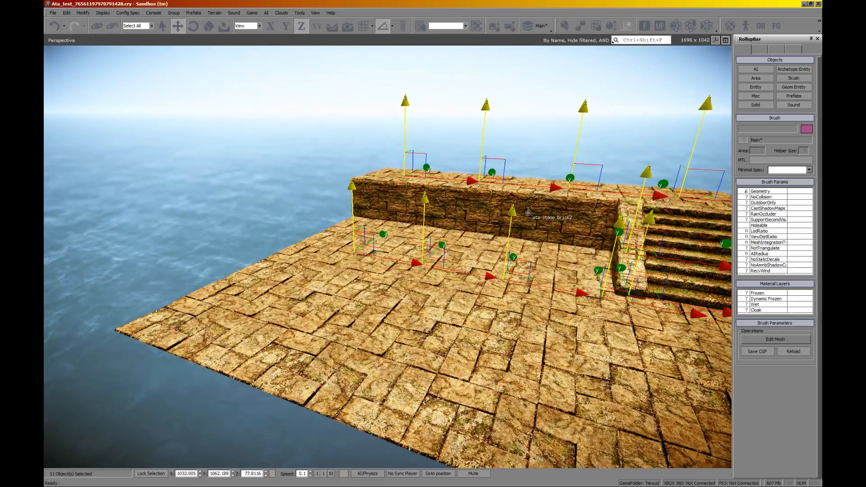
mouse_move(526, 215)
mouse_down()
mouse_move(528, 176)
mouse_move(532, 211)
mouse_up()
Step: Rotate the copied walls, floor tiles and stairs 90 degrees about Z in View coordinates, and move them to the lower floor's adjacent open edge
key(2)
key(ctrl+z)
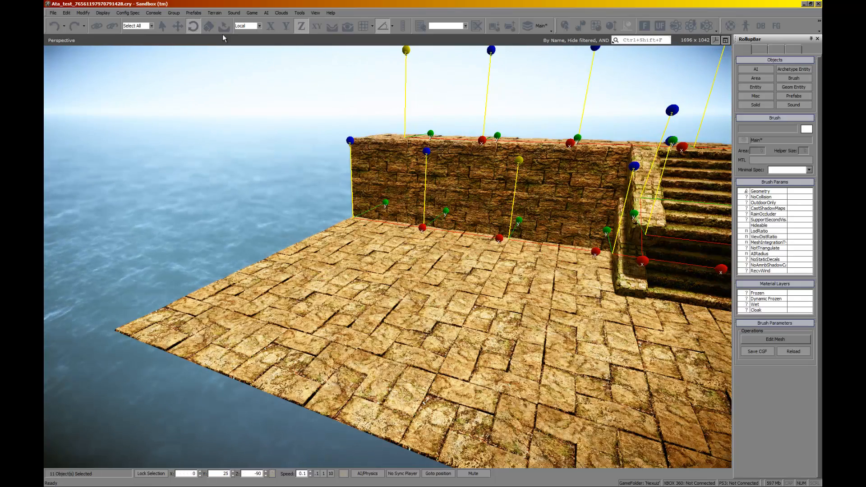
click(244, 33)
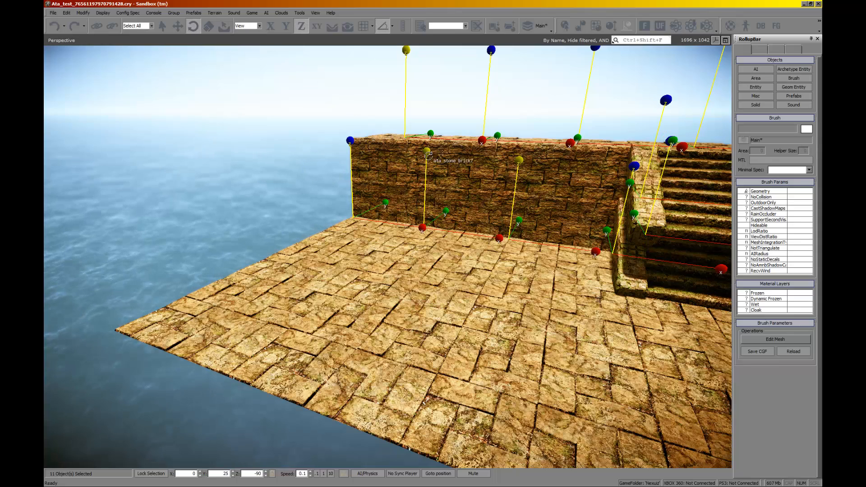
drag(427, 156, 413, 118)
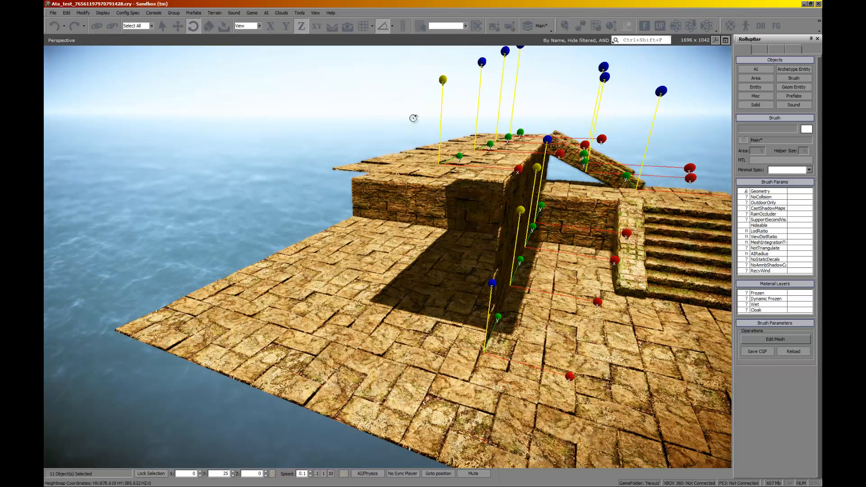
key(1)
mouse_move(573, 254)
mouse_down()
mouse_move(382, 212)
mouse_move(394, 199)
mouse_move(384, 204)
mouse_up()
key(2)
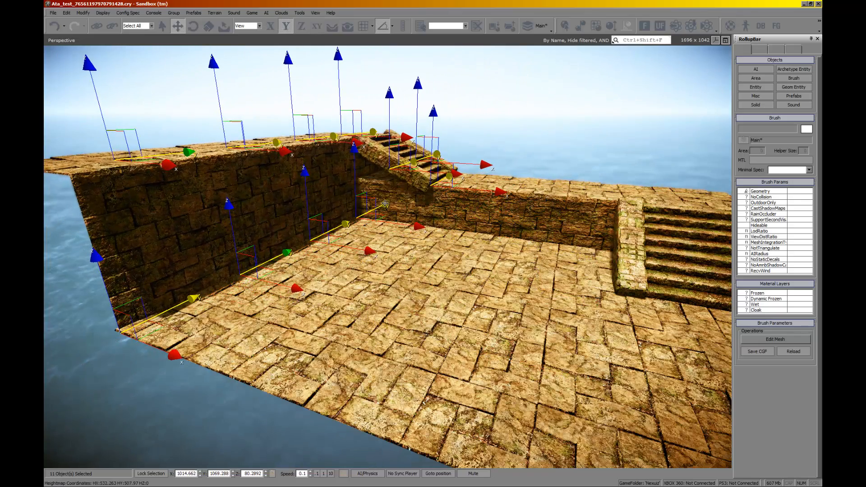
Step: Select the upper stairs with both side blocks and place a copy along Y at the tall wall's other end, at Y 1050.058
right_drag(398, 206, 399, 206)
click(517, 149)
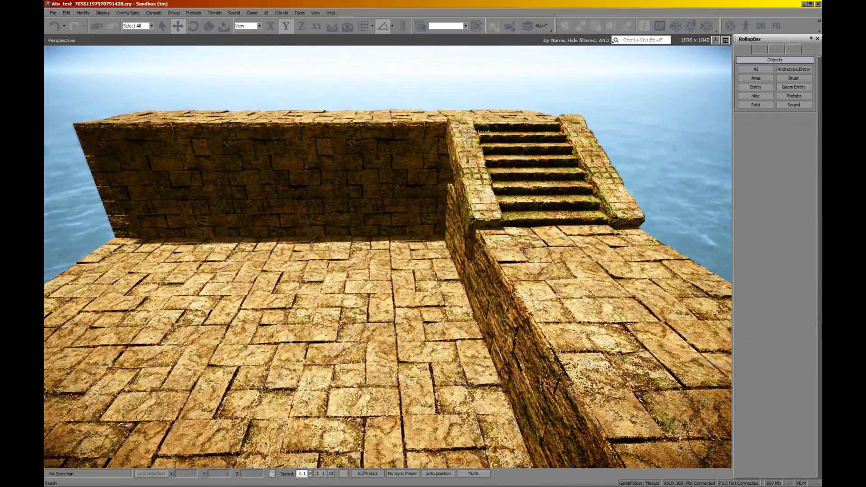
ctrl+click(517, 149)
ctrl+click(591, 158)
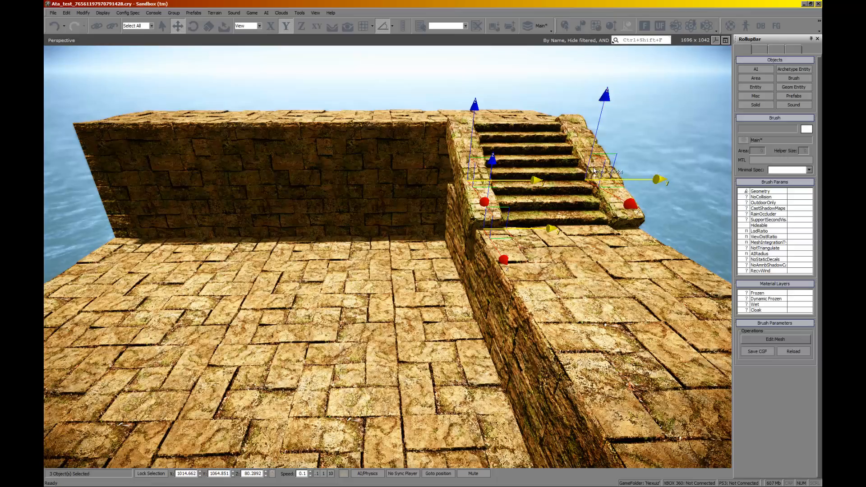
key(ctrl+c)
click(141, 179)
right_drag(141, 179, 151, 183)
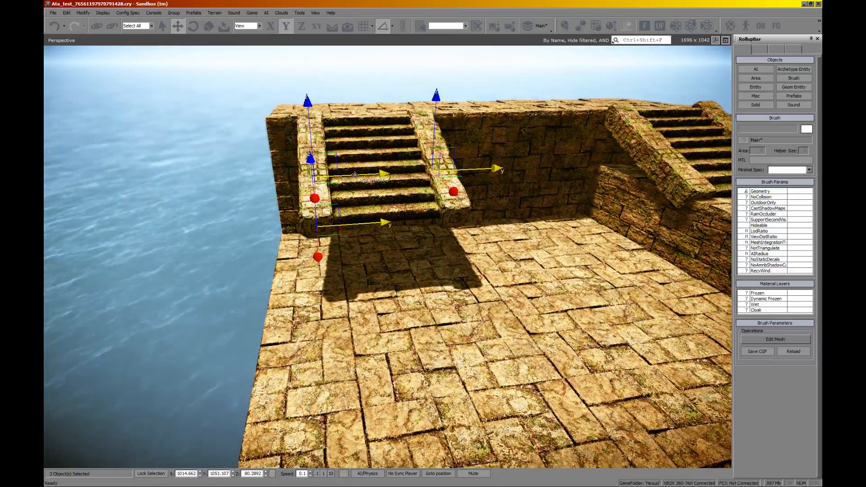
drag(353, 175, 324, 176)
Step: Place a copy of the new stairs down the slope in Local coordinates to reach the lower floor, at X 1019.82 and Z 77.8838
key(a)
right_drag(325, 204, 334, 205)
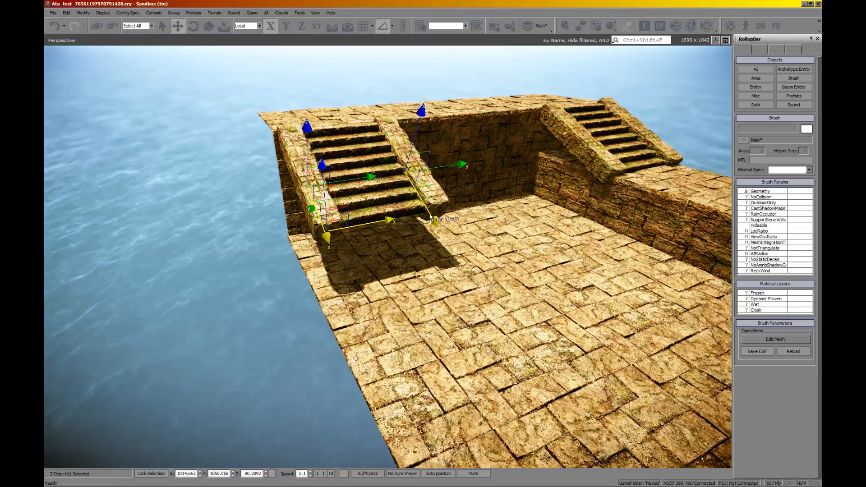
key(ctrl+c)
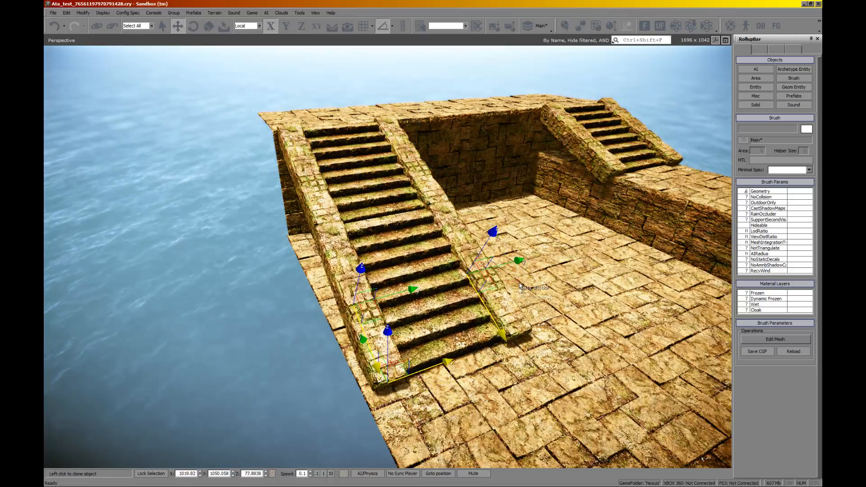
click(518, 283)
Step: Test the stairs, platforms and lower floor by walking through the structure in game mode, and return to editing
right_drag(335, 281, 335, 282)
key(w)
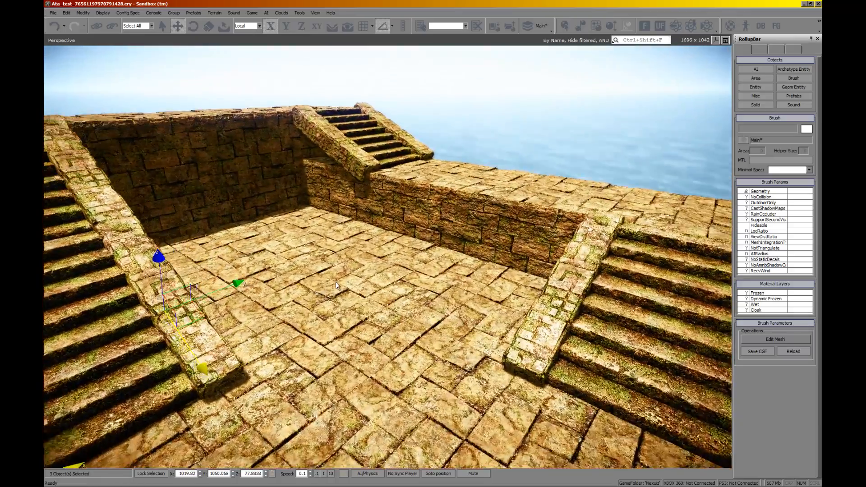
key(ctrl+g)
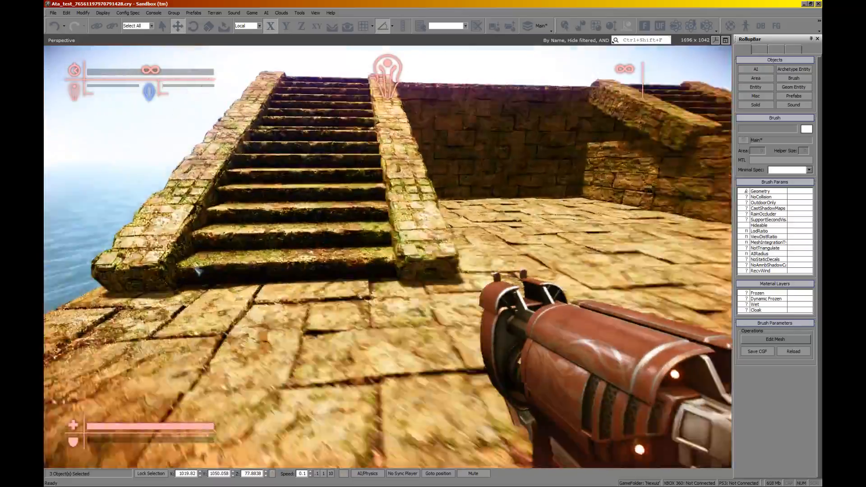
key(w)
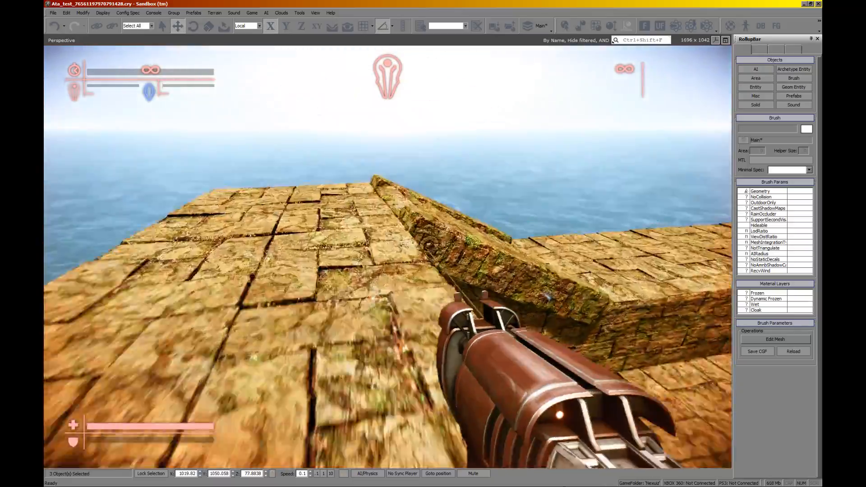
key(w)
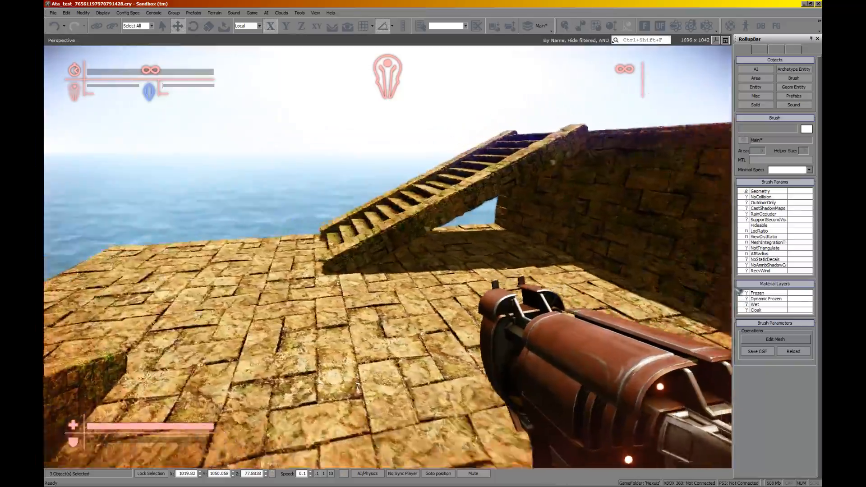
key(w)
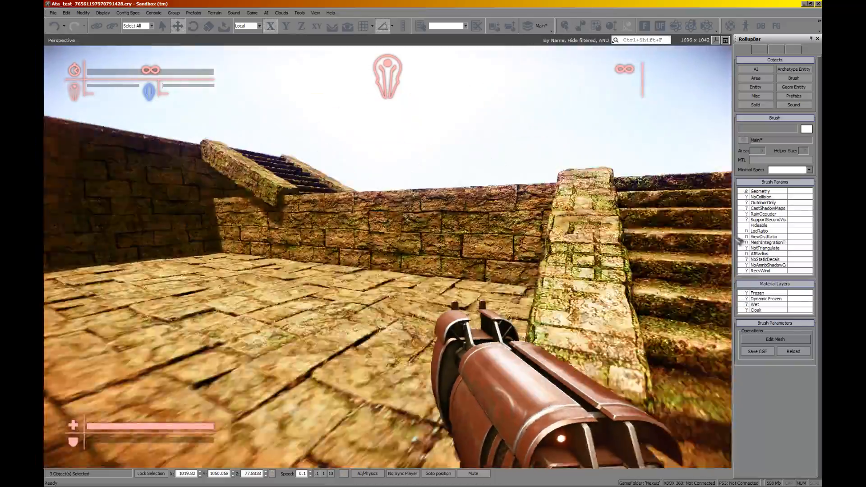
key(w)
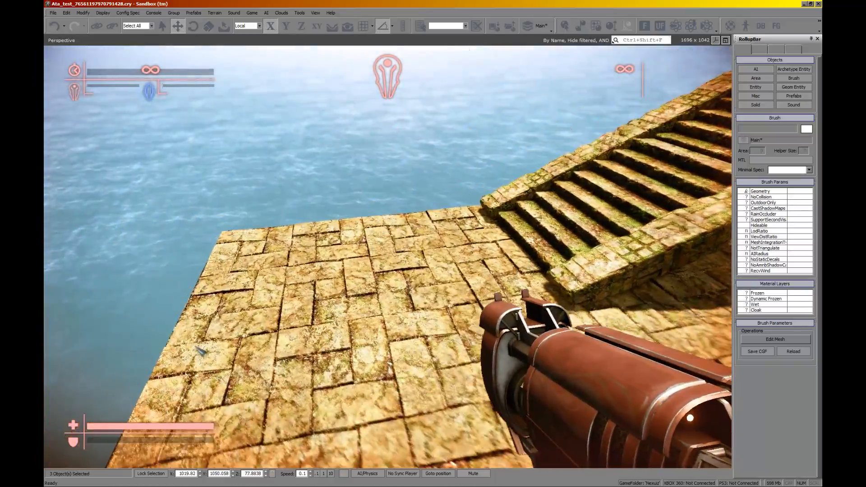
key(Escape)
Step: Deselect the stairs and activate the terrain Vegetation tool
right_drag(360, 311, 358, 311)
key(s)
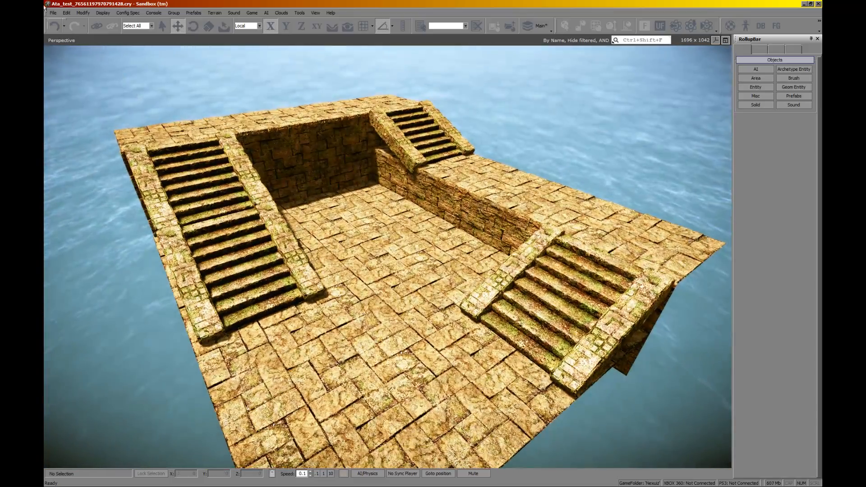
key(ctrl+shift+v)
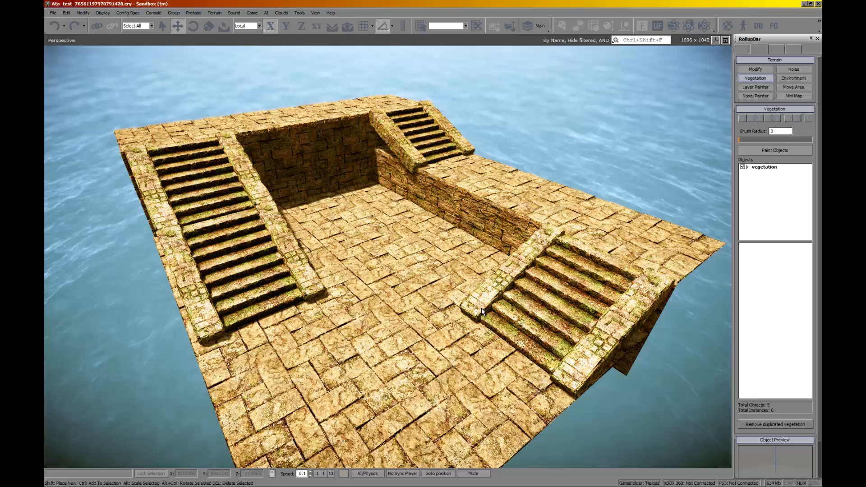
right_drag(480, 307, 481, 309)
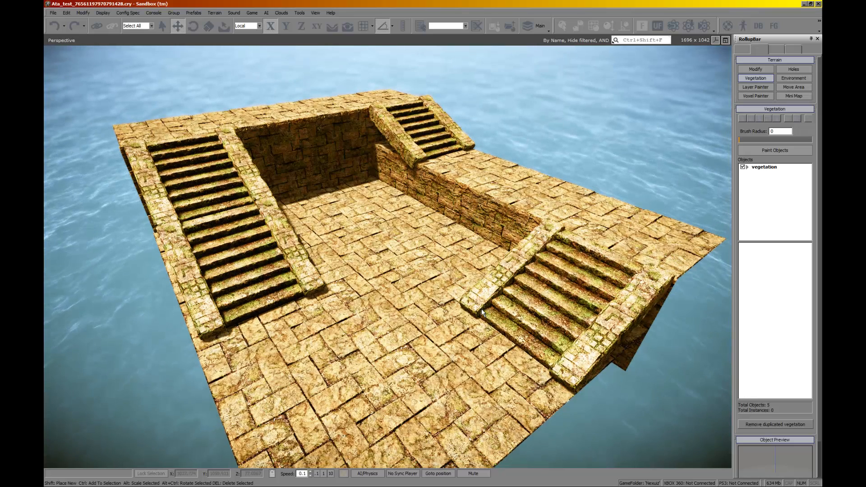
mouse_move(255, 485)
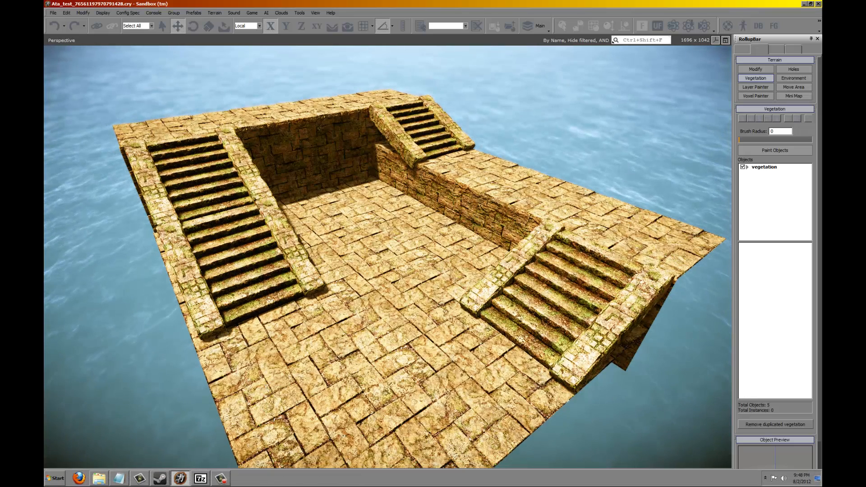
click(106, 481)
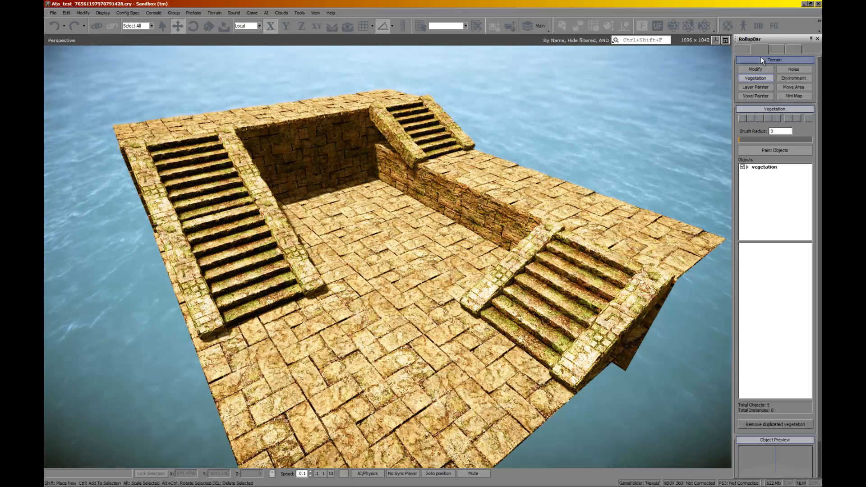
click(758, 77)
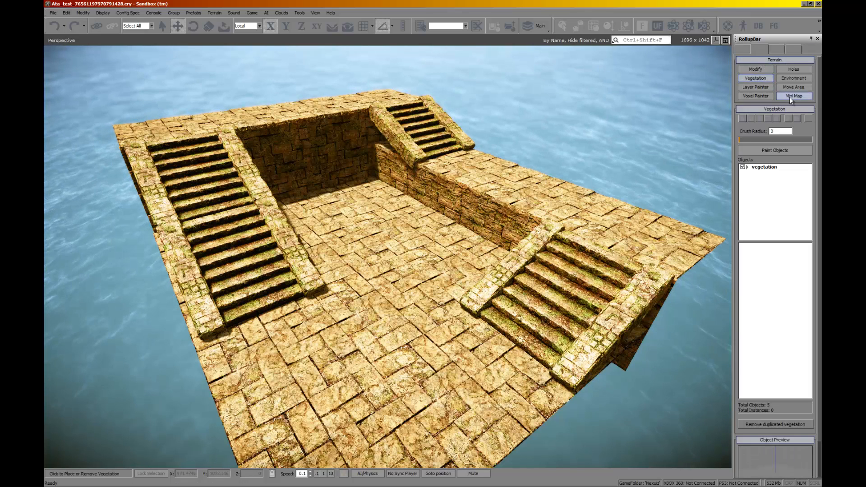
click(797, 117)
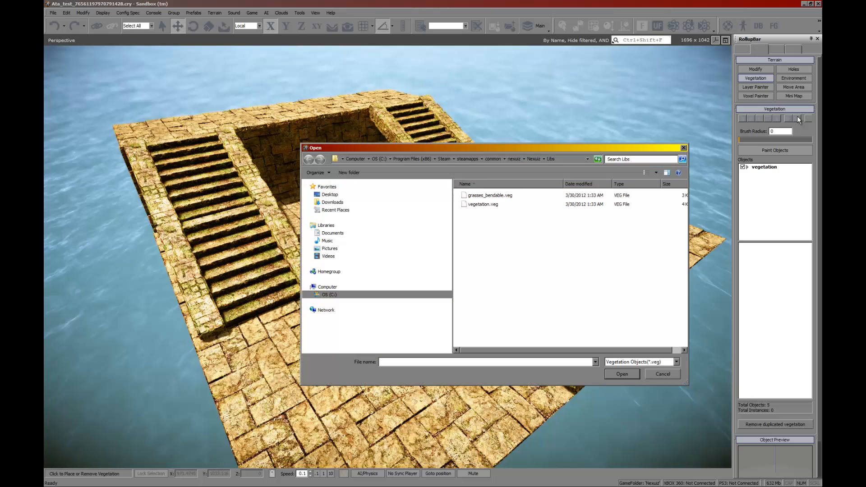
click(513, 195)
click(514, 204)
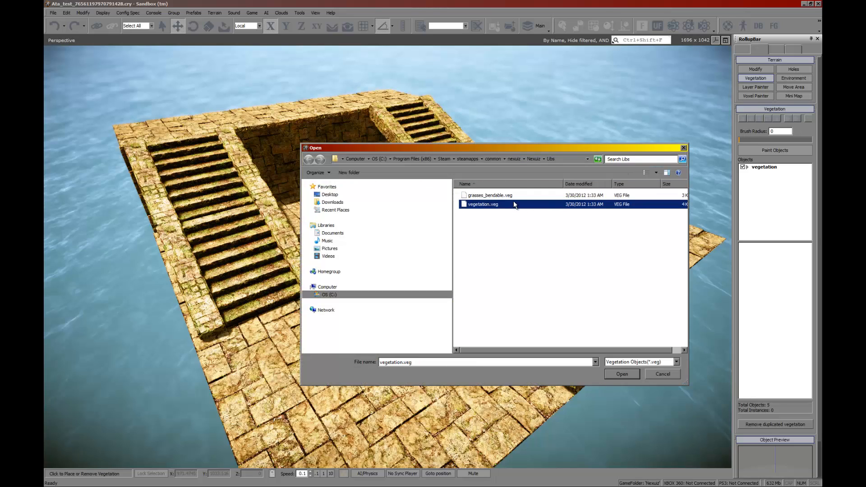
click(662, 374)
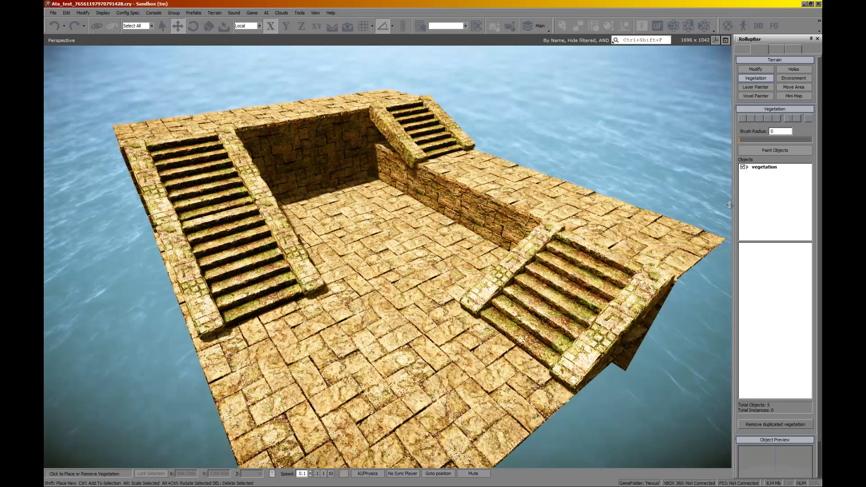
Step: Expand the vegetation category, choose ata_veg_bush05, and place bushes on the lower floor along the low wall
click(769, 167)
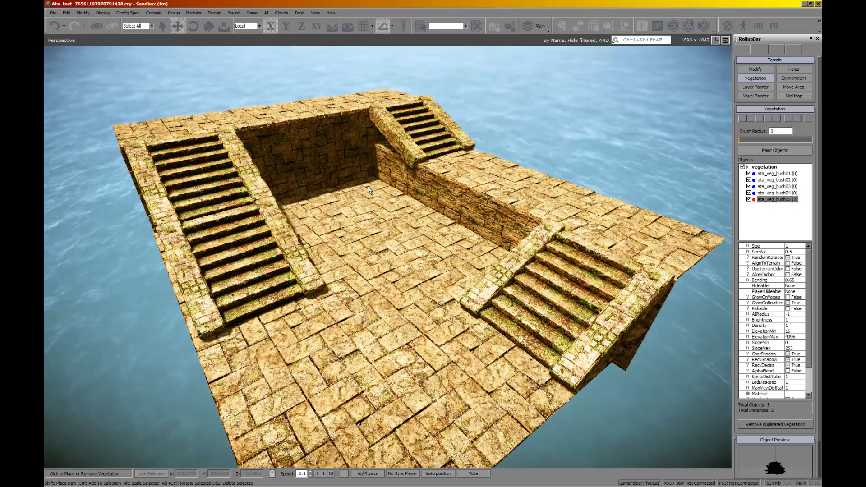
middle_drag(377, 207, 378, 177)
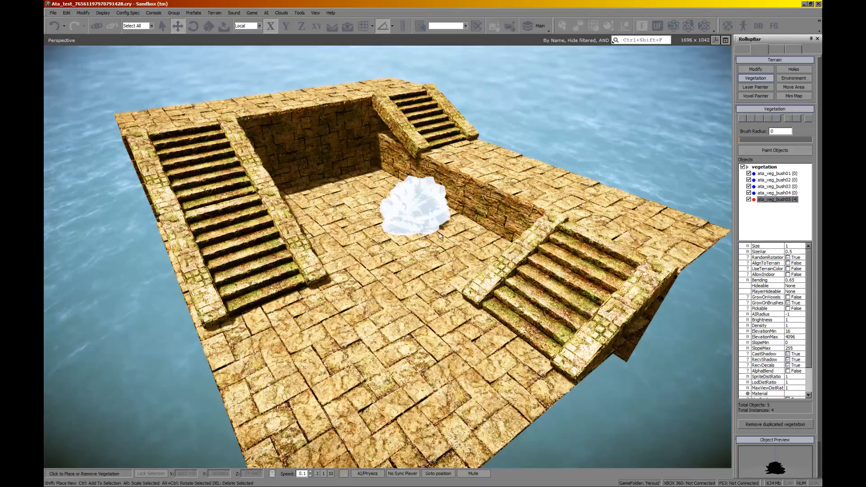
key(w)
right_drag(460, 238, 399, 253)
key(w)
shift+click(295, 192)
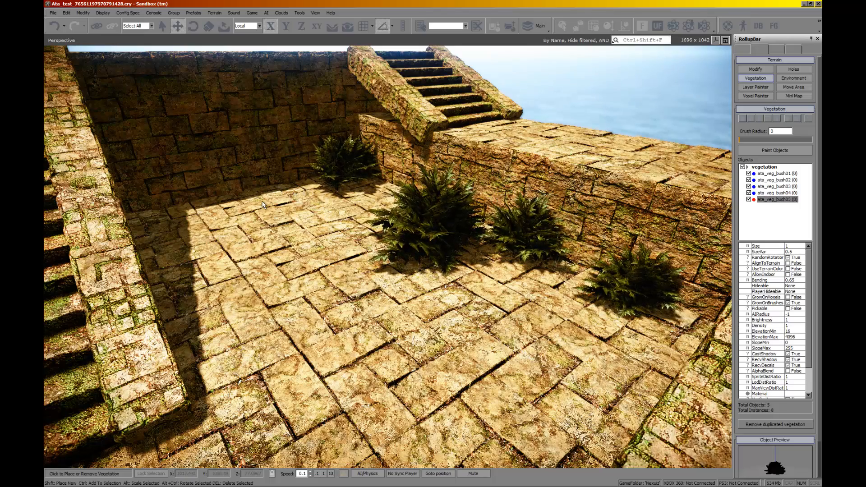
Step: Place ata_veg_bush05 bushes on the lower floor in the shade beside the long staircase
right_drag(262, 202, 218, 202)
shift+click(218, 202)
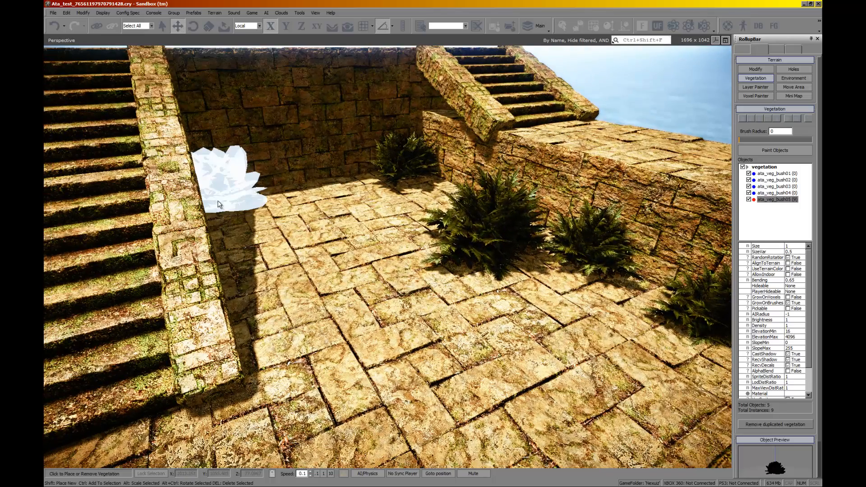
shift+click(236, 245)
click(323, 204)
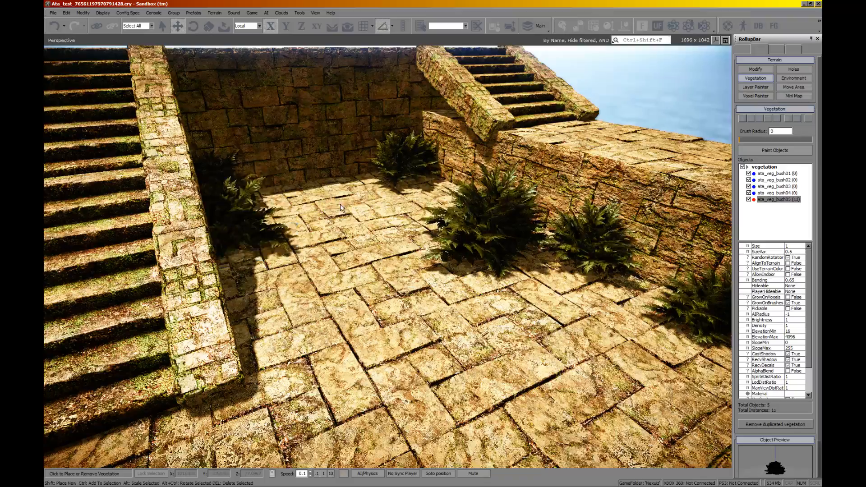
Step: Place more ata_veg_bush05 bushes along the foot of the tall wall and around its corner with the low wall
right_drag(340, 204, 366, 209)
key(w)
shift+click(300, 220)
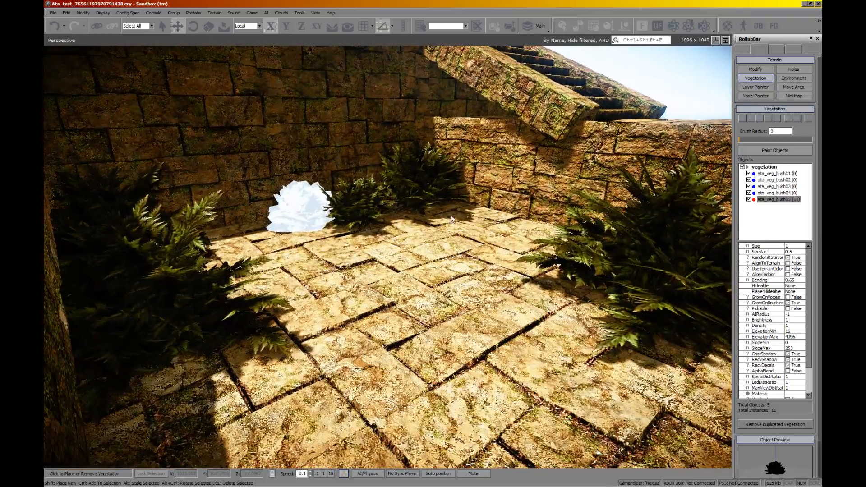
shift+click(474, 213)
shift+click(513, 229)
shift+click(268, 239)
right_drag(348, 316, 364, 319)
shift+click(639, 257)
shift+click(660, 266)
shift+click(574, 255)
Step: Place ata_veg_bush05 bushes on the middle platform along its seaward edge, starting beside the upper stairs
mouse_move(564, 291)
right_down()
mouse_move(548, 290)
mouse_move(558, 288)
right_up()
key(w)
key(s)
key(s)
key(w)
shift+click(526, 261)
shift+click(550, 291)
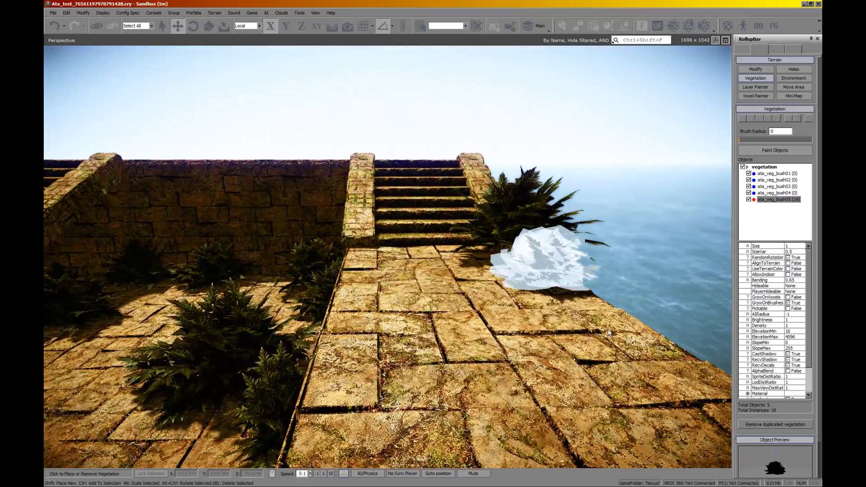
shift+click(591, 361)
Step: Place a row of ata_veg_bush05 bushes across the raised platform toward its far end
key(w)
mouse_move(591, 361)
right_down()
mouse_move(601, 371)
mouse_move(597, 364)
right_up()
key(w)
shift+click(590, 266)
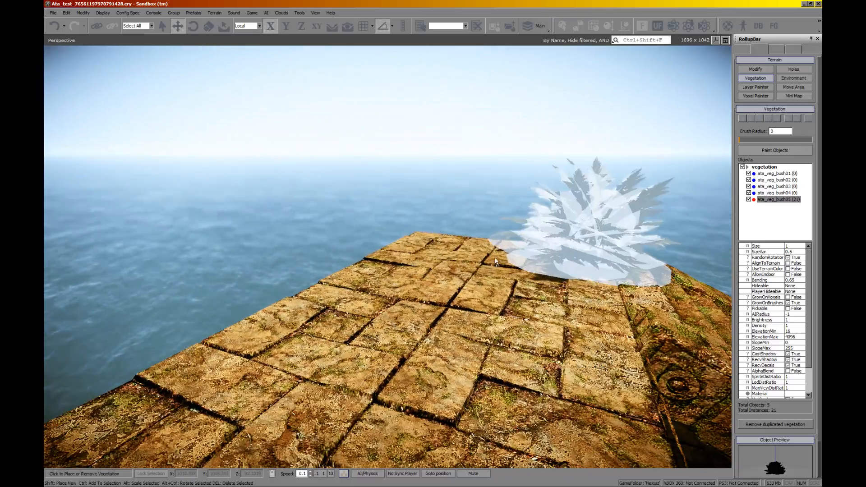
shift+click(505, 261)
shift+click(458, 267)
shift+click(401, 293)
shift+click(320, 336)
Step: Place ata_veg_bush05 bushes around the lower floor's outer corner, starting at the foot of the short stairs
key(w)
right_drag(319, 406, 319, 408)
shift+click(389, 270)
shift+click(468, 280)
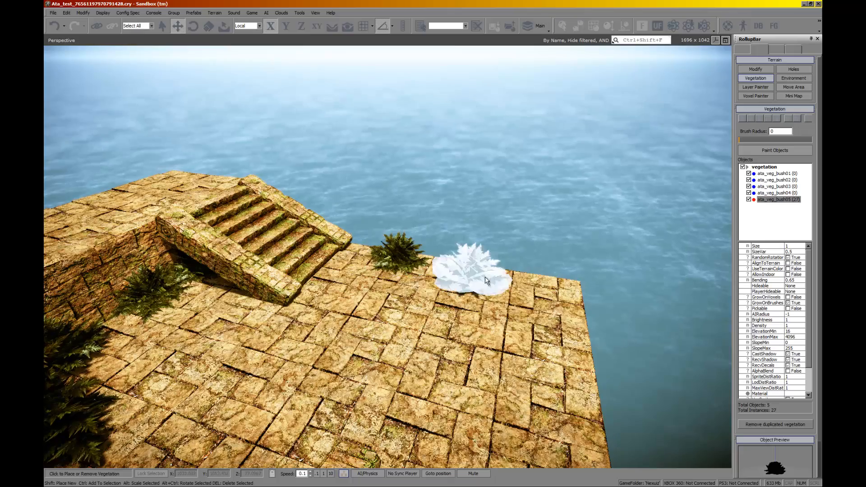
shift+click(527, 289)
shift+click(562, 307)
shift+click(589, 327)
shift+click(577, 404)
shift+click(447, 288)
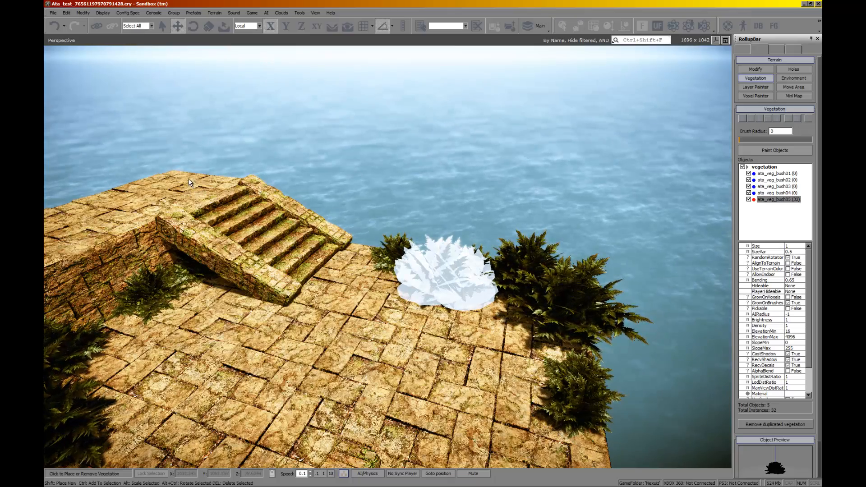
Step: Place ata_veg_bush05 bushes on the raised platform near the upper stairs and around the head of the long staircase
shift+click(142, 222)
shift+click(169, 176)
key(w)
right_drag(140, 202, 139, 203)
key(s)
key(w)
right_drag(163, 122, 163, 127)
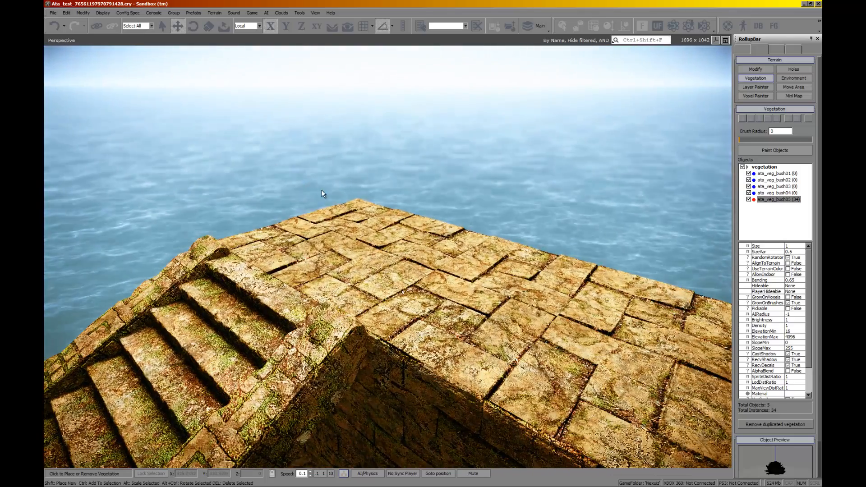
shift+click(355, 216)
shift+click(428, 228)
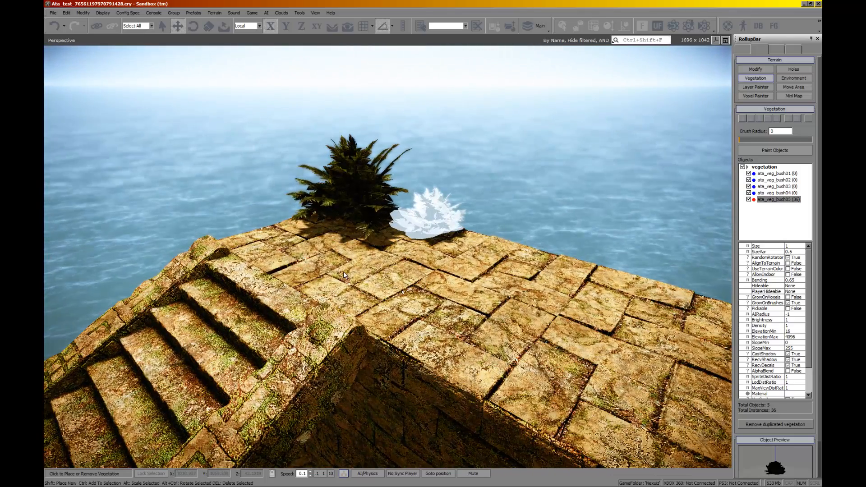
shift+click(284, 238)
shift+drag(321, 239, 358, 223)
shift+drag(476, 345, 414, 307)
Step: Delete the misplaced ata_veg_bush05 bush on the raised platform and try new placements at the long staircase
right_drag(413, 305, 424, 304)
key(s)
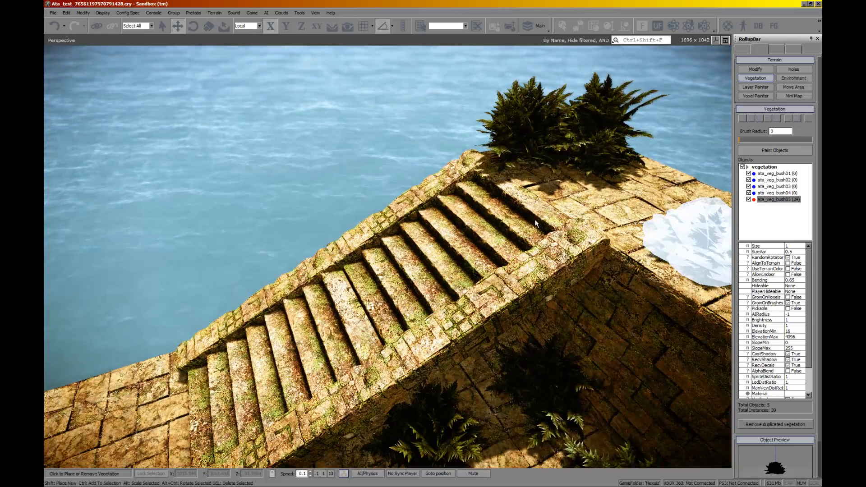
key(Delete)
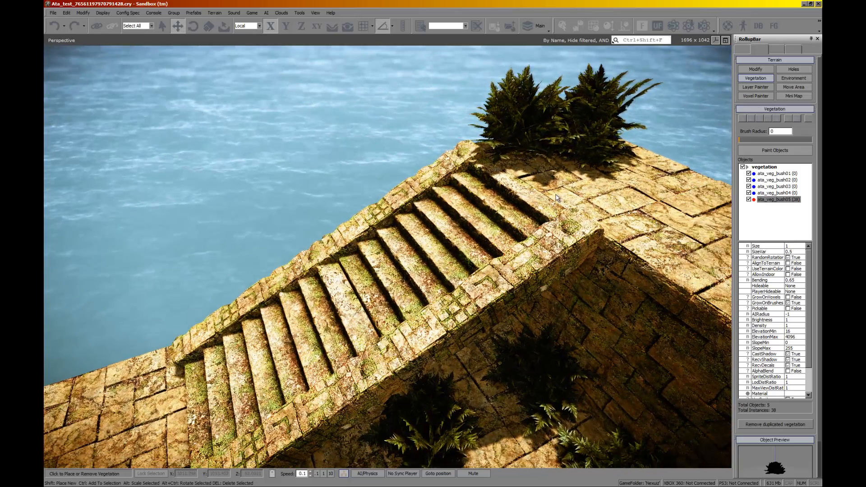
shift+click(560, 186)
drag(558, 198, 147, 428)
mouse_move(179, 378)
right_down()
mouse_move(190, 372)
mouse_move(181, 368)
right_up()
key(Delete)
Step: Place ata_veg_bush04 bushes among the existing bushes in the lower floor's walled corner
key(s)
right_drag(234, 356, 233, 354)
key(w)
key(w)
click(773, 192)
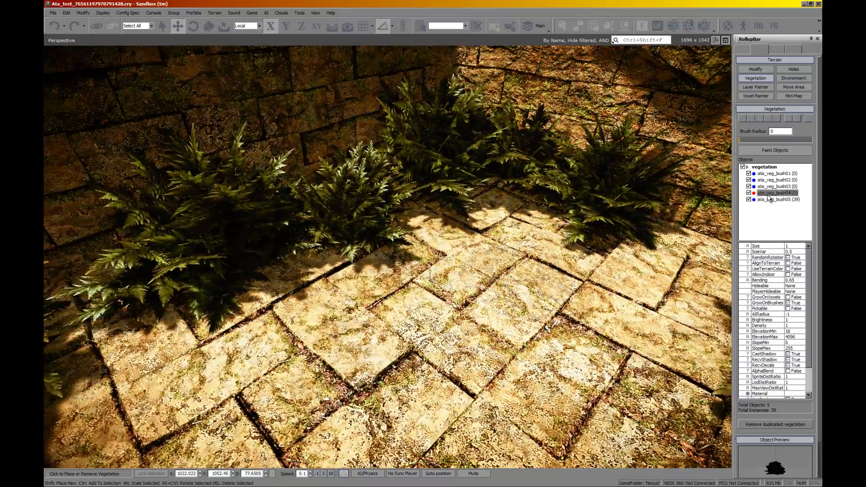
click(622, 243)
click(447, 217)
right_drag(446, 218, 441, 220)
click(305, 257)
click(196, 196)
Step: Add ata_veg_bush04 bushes along the foot of the low wall up to the short stairs
shift+click(440, 273)
right_drag(459, 300, 454, 298)
key(s)
shift+click(471, 255)
shift+click(586, 291)
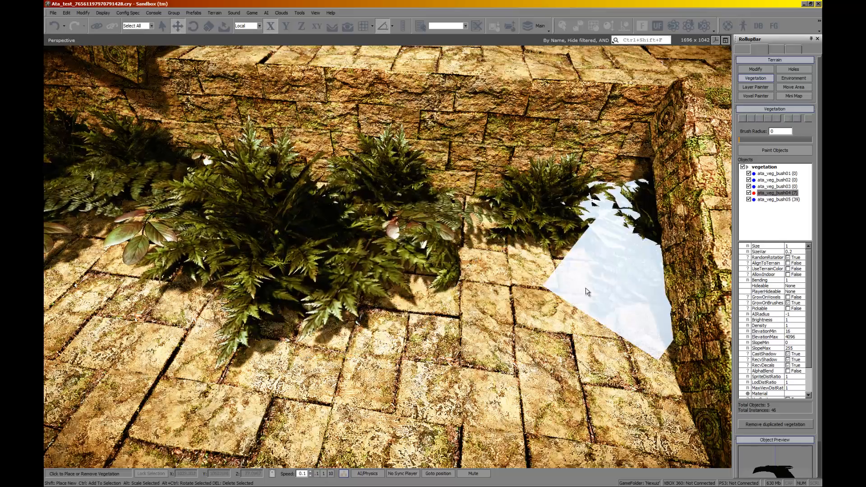
Step: Place three ata_veg_bush04 bushes around the lower floor's outer corner beside the short stairs
right_drag(574, 309, 567, 311)
shift+click(473, 212)
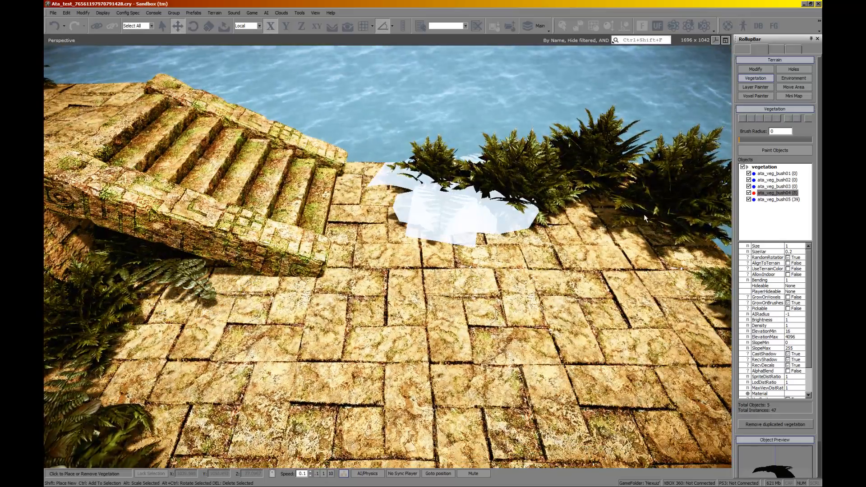
shift+click(696, 250)
shift+click(649, 266)
Step: Place three ata_veg_bush04 bushes on the middle platform, from the short stairs' end to the foot of the upper stairs
right_drag(649, 267, 566, 262)
shift+click(576, 256)
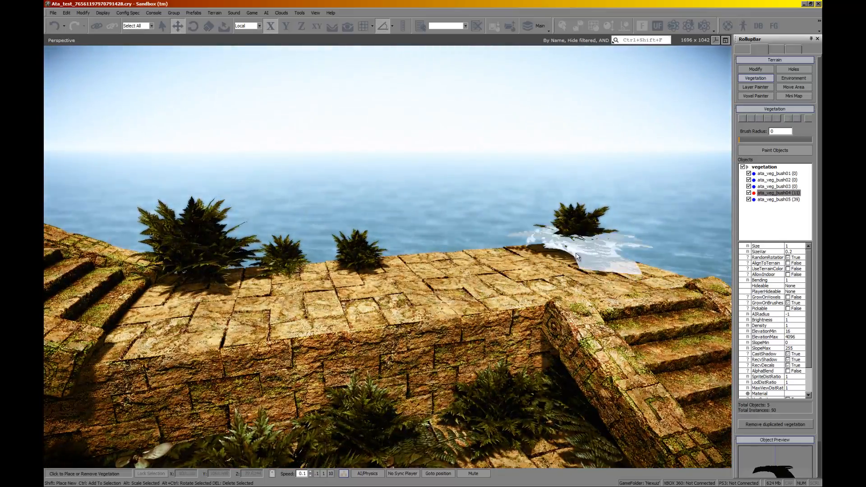
shift+click(321, 291)
shift+click(220, 314)
Step: Place three ata_veg_bush04 bushes on the raised platform beside the head of the upper stairs
right_drag(218, 313, 226, 310)
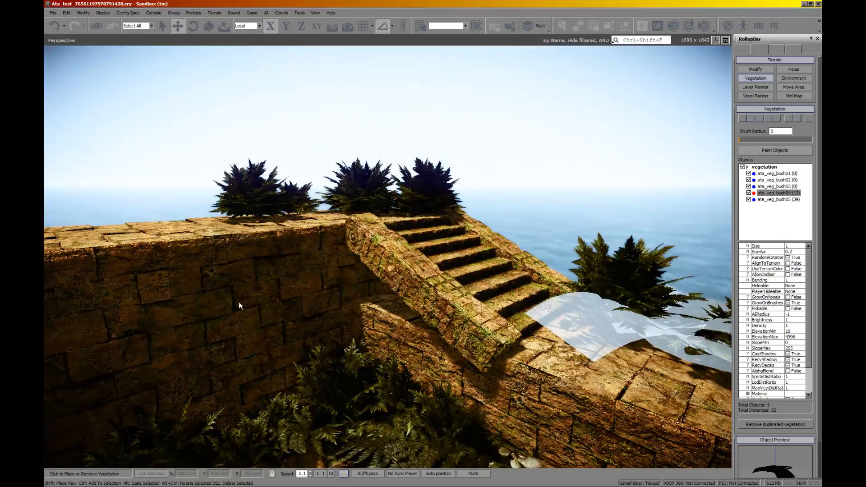
shift+click(366, 220)
shift+click(280, 230)
right_drag(280, 231, 258, 242)
key(s)
shift+click(436, 125)
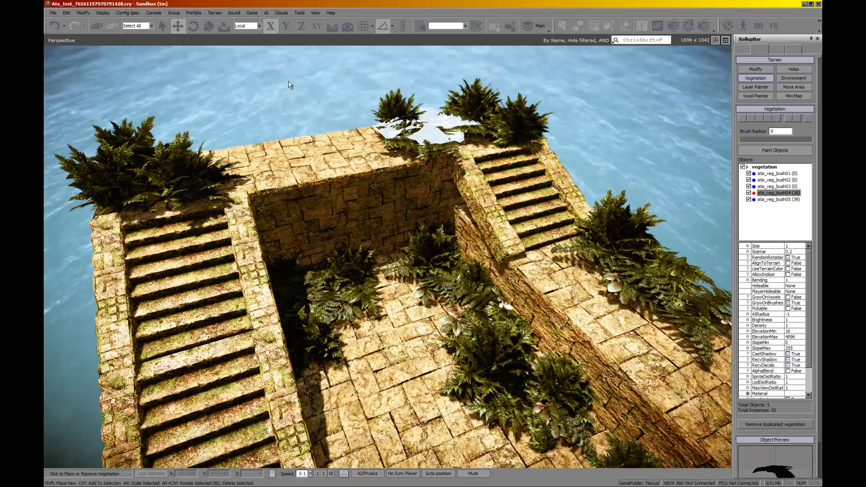
Step: Place three ata_veg_bush04 bushes on the raised platform around the head of the long staircase
shift+click(189, 156)
shift+click(247, 151)
shift+click(205, 186)
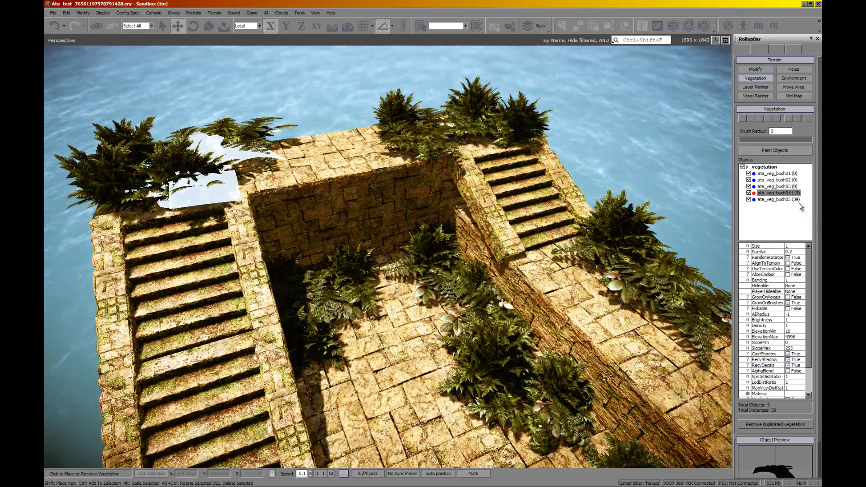
Step: Place five ata_veg_bush03 bushes on the lower floor between the bushes along the walls
click(776, 186)
key(w)
right_drag(622, 238, 557, 202)
shift+click(514, 243)
shift+click(456, 253)
shift+click(389, 292)
shift+click(574, 265)
shift+click(558, 205)
Step: Place four ata_veg_bush02 bushes in front of the lower floor's planting, from the short stairs to the tall wall
click(776, 180)
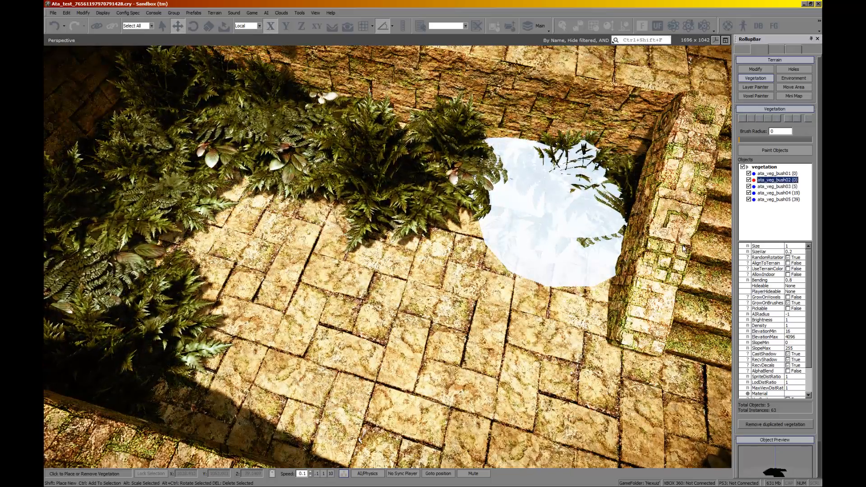
shift+click(595, 283)
shift+click(465, 224)
shift+click(299, 198)
shift+click(181, 218)
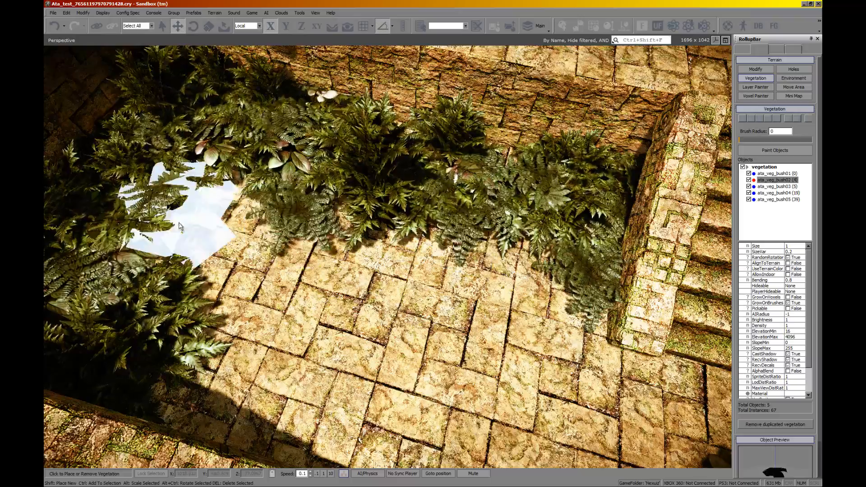
Step: Place ata_veg_bush02 bushes along the side and at the foot of the long staircase
right_drag(216, 288, 185, 340)
shift+click(266, 229)
shift+click(294, 355)
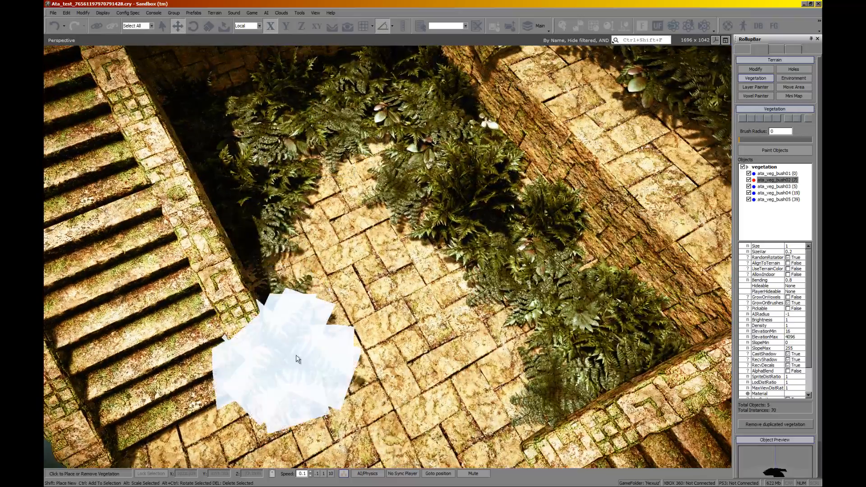
shift+click(329, 372)
Step: Place ata_veg_bush02 bushes on the middle platform between the upper stairs and the head of the short stairs
right_drag(332, 368, 364, 288)
shift+click(374, 146)
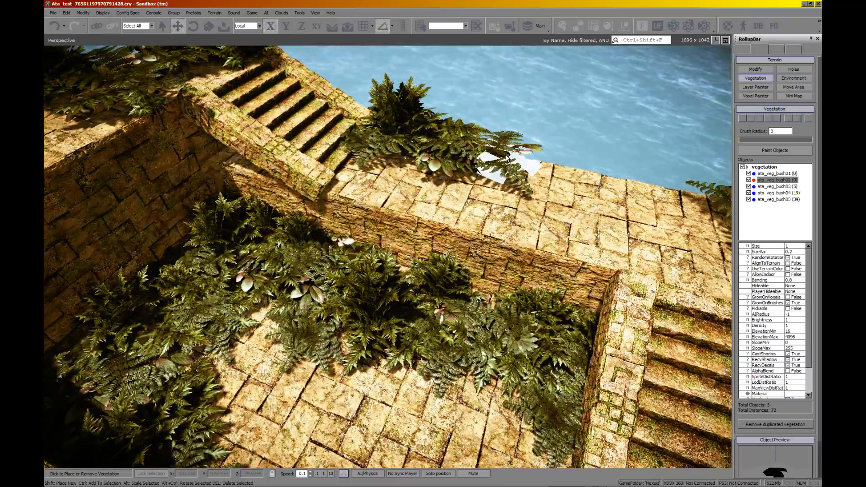
shift+click(505, 162)
right_drag(669, 209, 705, 208)
shift+click(618, 172)
shift+click(649, 210)
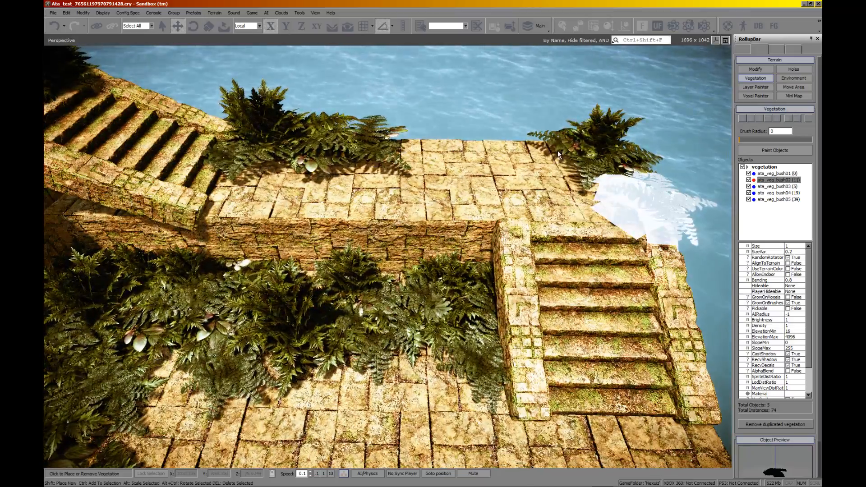
shift+click(544, 153)
shift+click(437, 160)
Step: Place ata_veg_bush02 bushes at the foot of the short stairs and in the lower floor's outer corner
key(w)
right_drag(435, 158, 415, 217)
shift+click(228, 221)
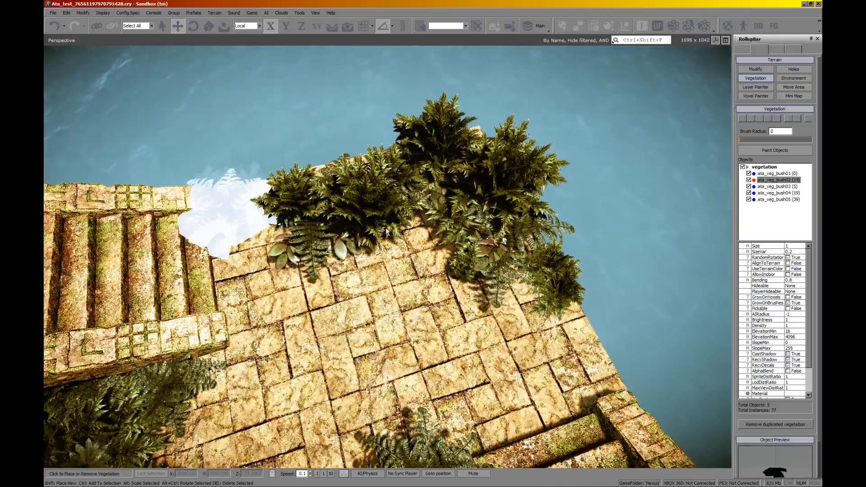
shift+click(419, 251)
Step: Place three ata_veg_bush02 bushes on the raised platform next to the head of the long staircase
right_drag(444, 253, 446, 248)
right_drag(447, 248, 436, 273)
key(w)
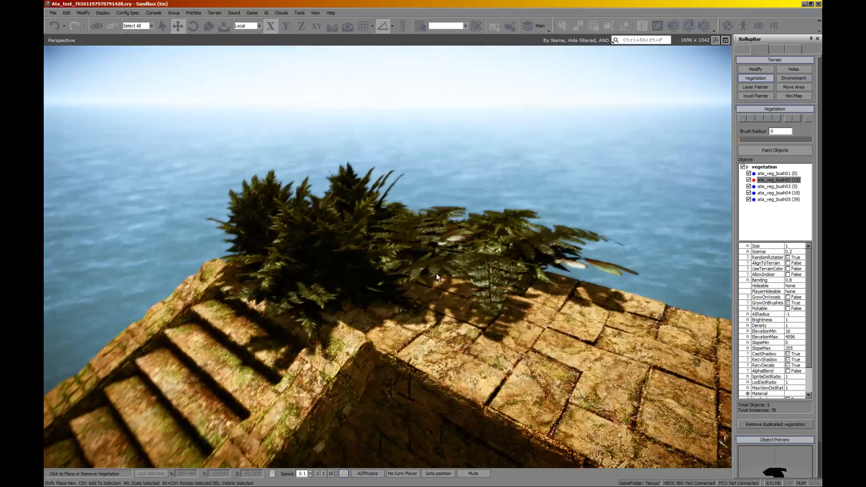
shift+click(436, 273)
shift+click(506, 279)
shift+click(605, 310)
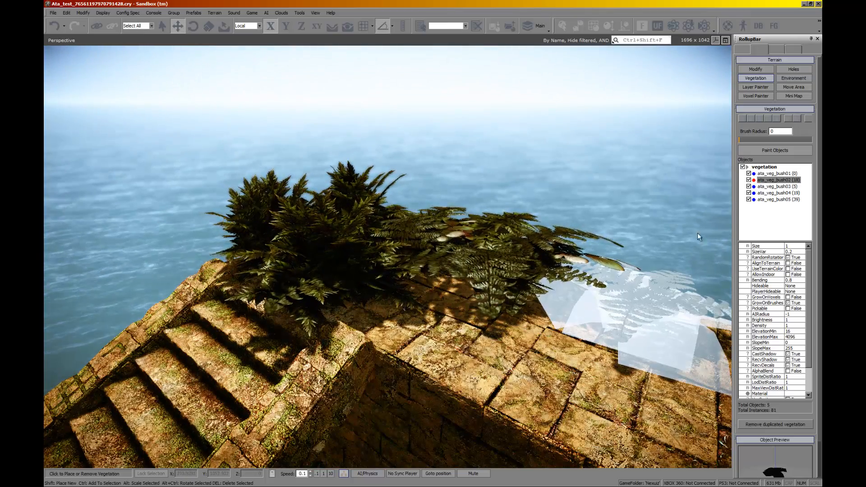
Step: Place two ata_veg_bush01 bushes in front of the ferns at the head of the long staircase
click(776, 173)
key(w)
right_drag(455, 235, 428, 270)
shift+click(428, 269)
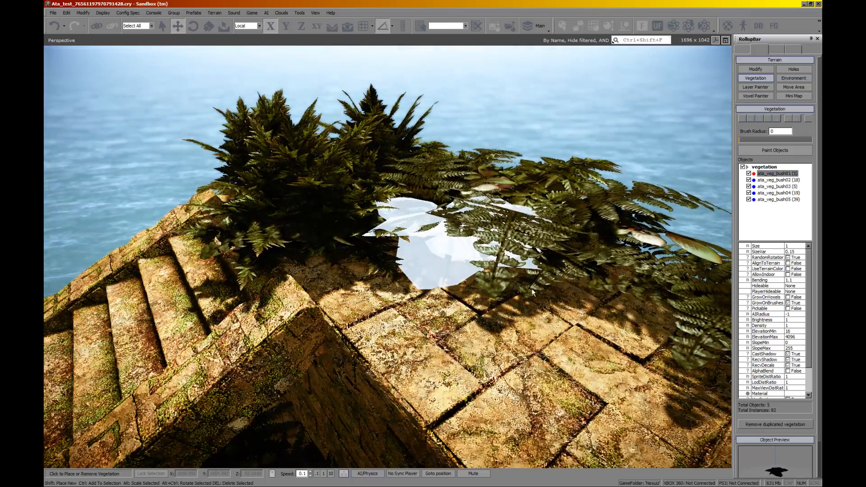
shift+click(531, 288)
click(399, 313)
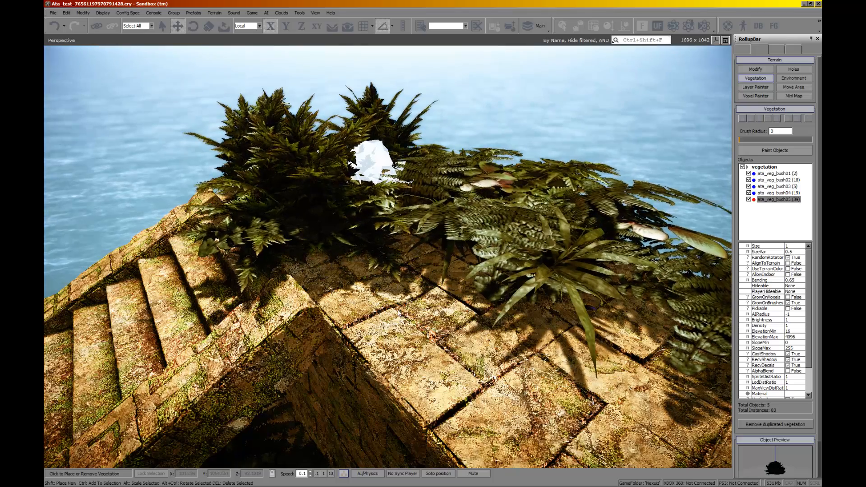
shift+click(426, 361)
key(Delete)
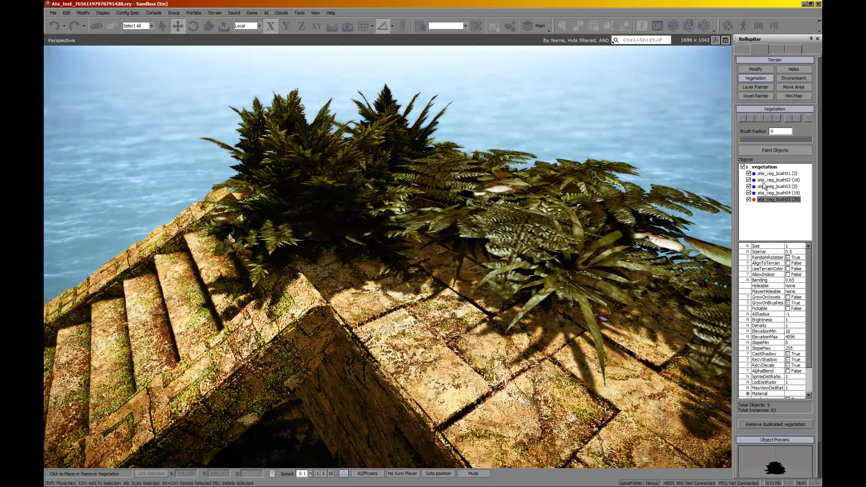
click(771, 174)
shift+click(478, 387)
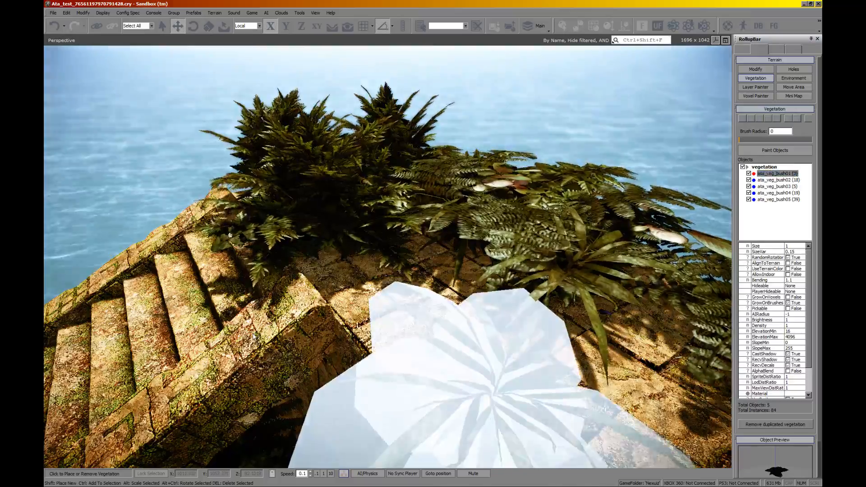
click(257, 337)
Step: Place three ata_veg_bush01 bushes on the raised platform, at its inner edge and toward the upper stairs
right_drag(256, 336, 252, 336)
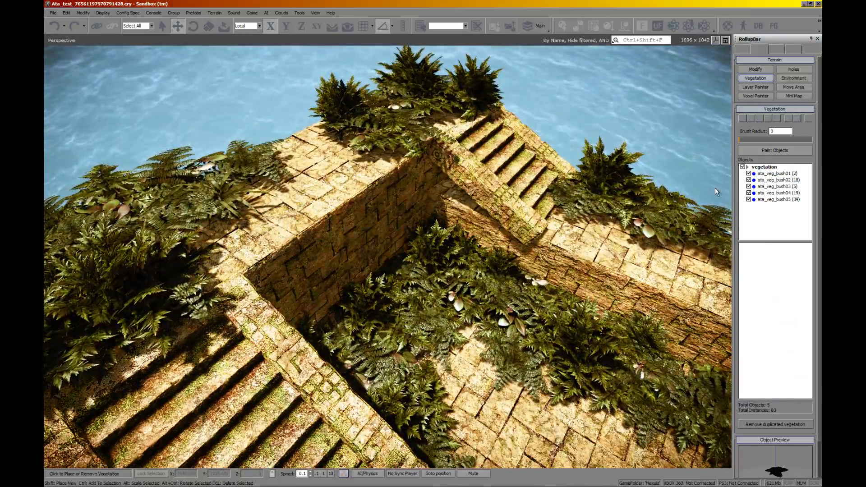
click(773, 174)
shift+click(308, 221)
shift+click(335, 135)
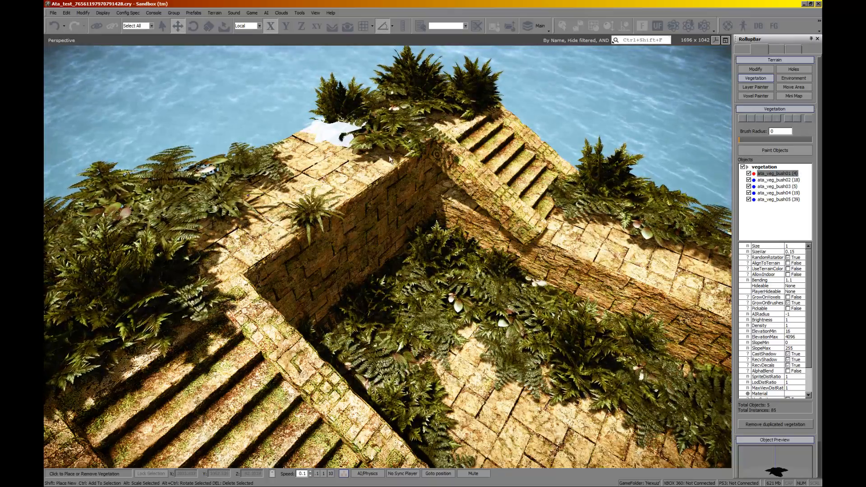
shift+click(391, 148)
Step: Place more ata_veg_bush01 bushes in the lower floor's planting and on the middle platform
shift+click(480, 316)
shift+click(380, 363)
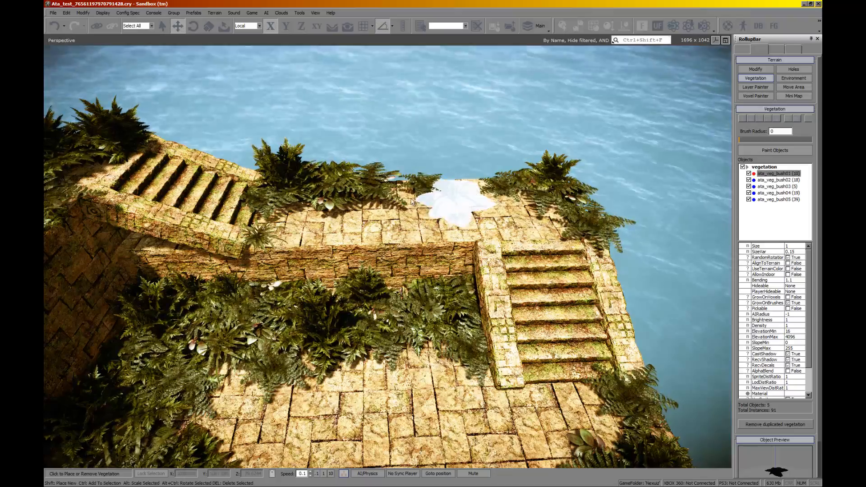
shift+click(564, 210)
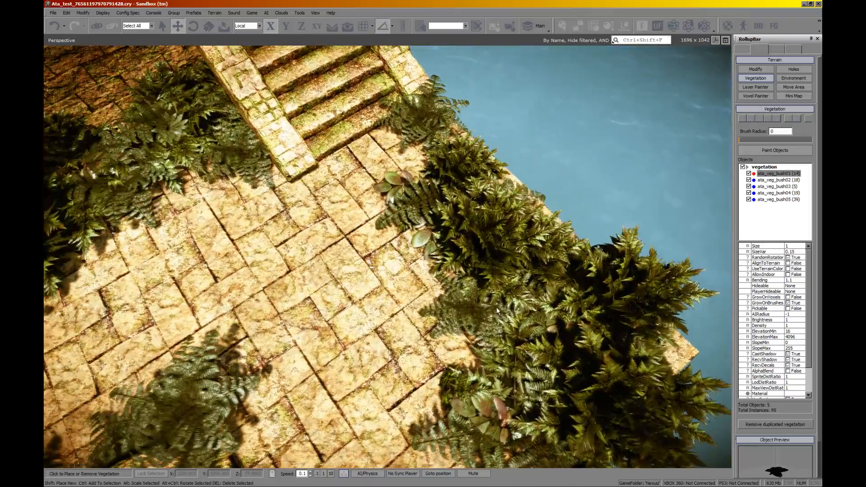
Step: Place ata_veg_bush01 bushes among the ferns around the lower floor's outer corner
shift+click(415, 343)
shift+click(428, 262)
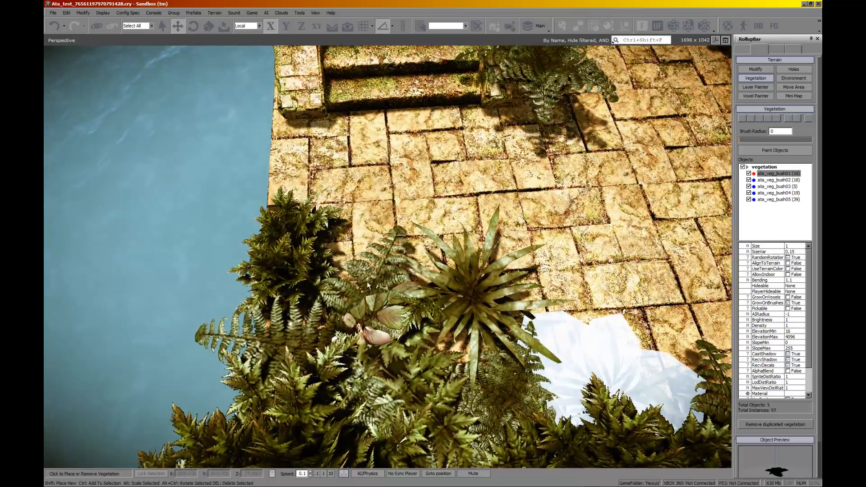
shift+click(364, 281)
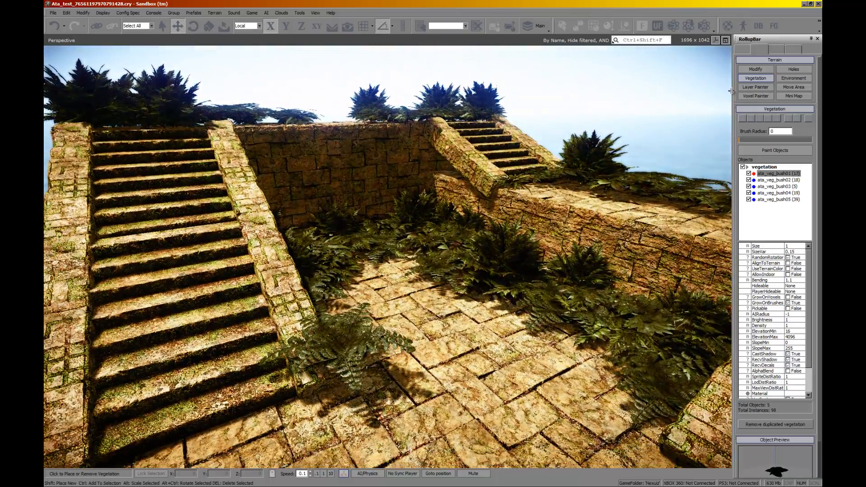
Step: Leave vegetation editing and choose the ata_veg_vines07 brush from the brush object library
click(745, 80)
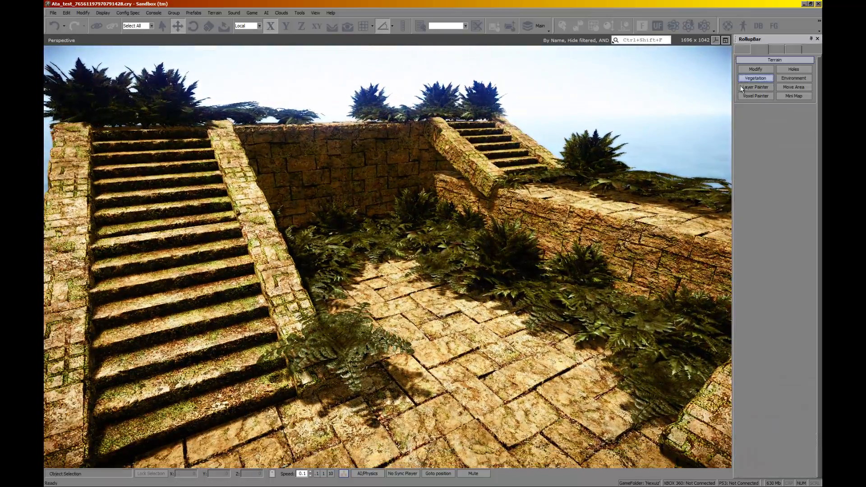
click(742, 52)
click(792, 78)
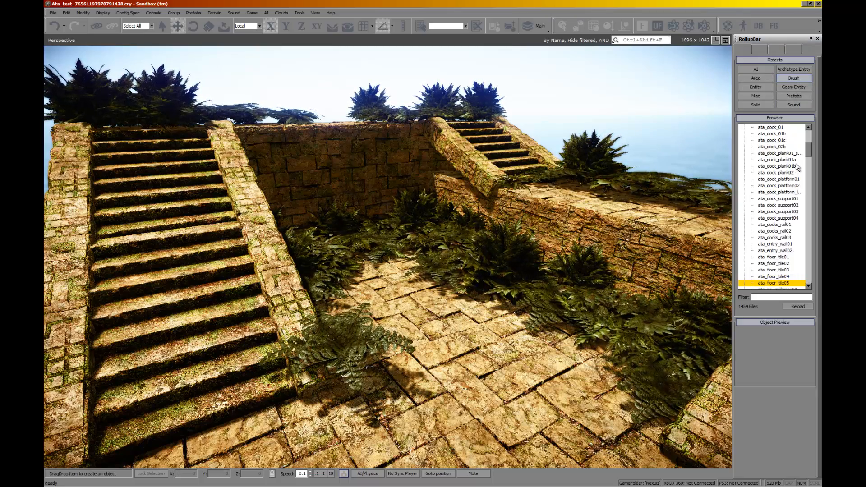
drag(807, 153, 807, 159)
right_drag(464, 192, 466, 193)
key(w)
key(s)
drag(808, 163, 808, 167)
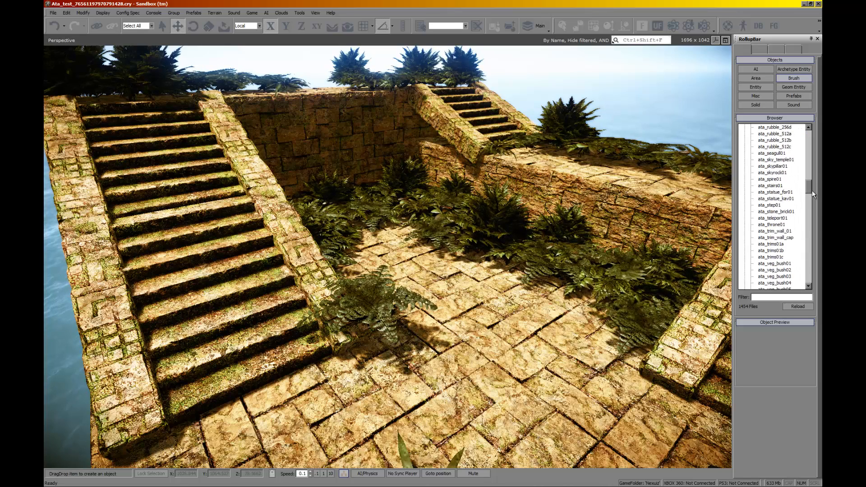
drag(812, 195, 812, 208)
click(779, 251)
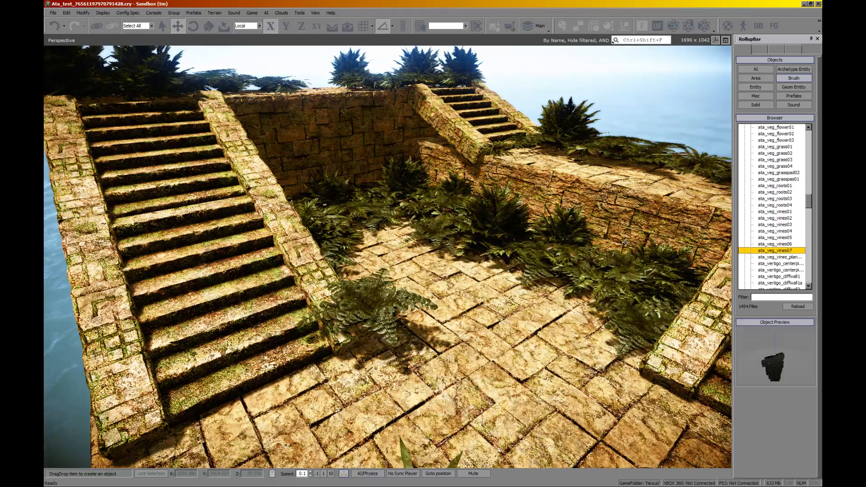
Step: Place the ata_veg_vines07 brush on the upper edge of the tall wall near the long staircase
right_drag(626, 242, 687, 263)
key(w)
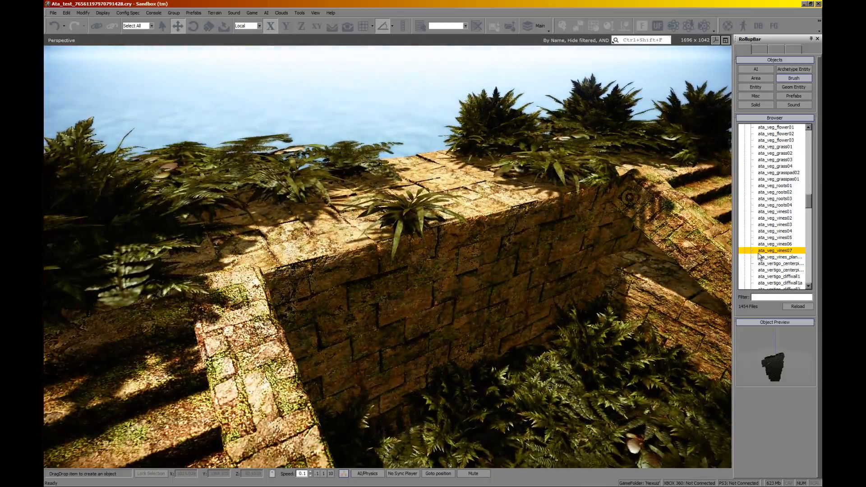
drag(376, 256, 375, 256)
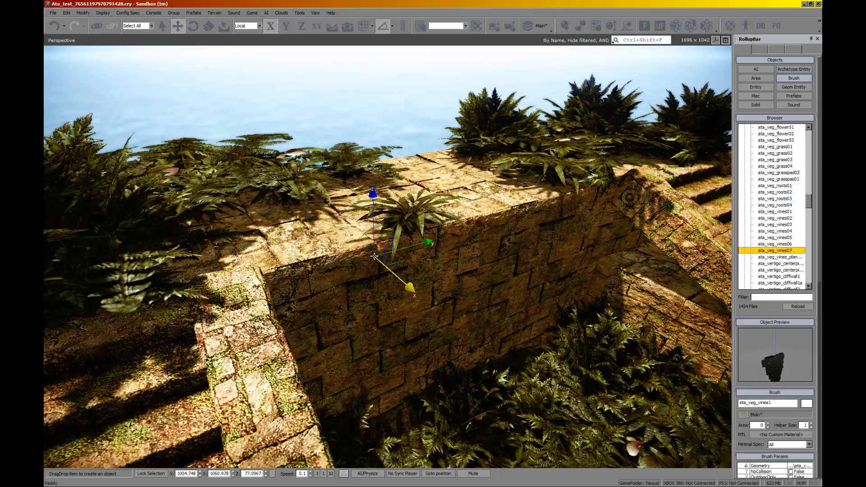
Step: Rotate the vines brush about its vertical axis and move it so it hangs down the face of the tall wall
click(392, 250)
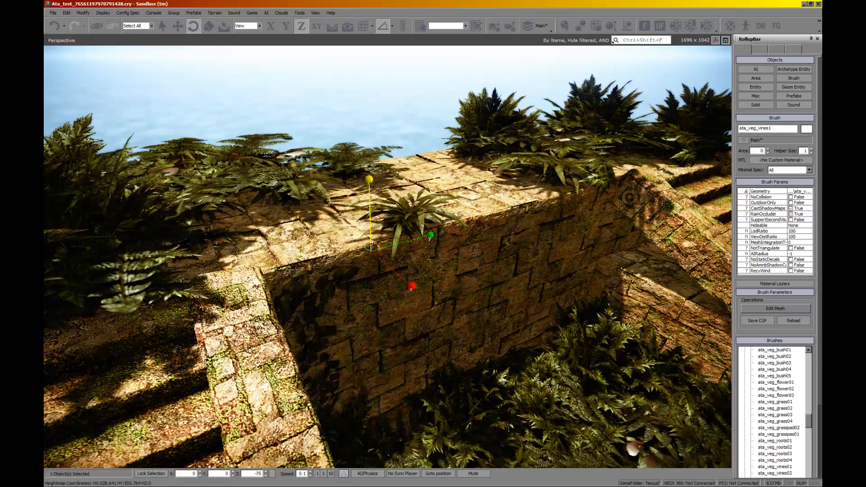
drag(368, 246, 355, 187)
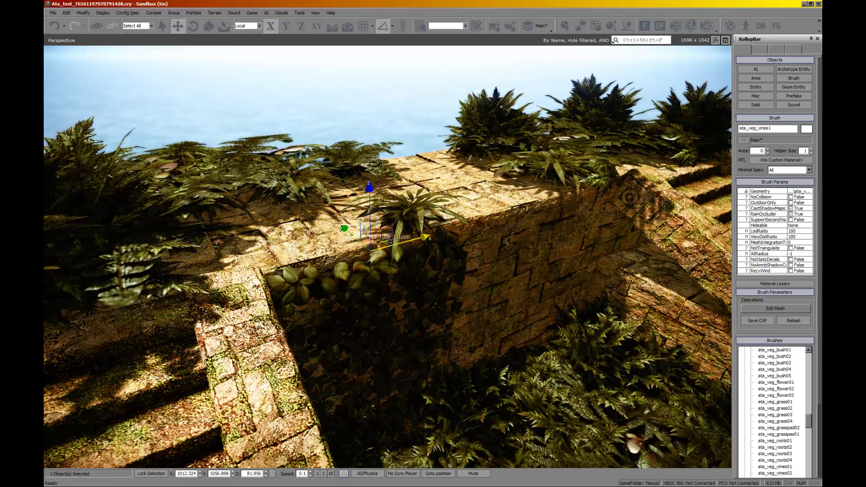
right_drag(357, 242, 356, 241)
key(w)
key(s)
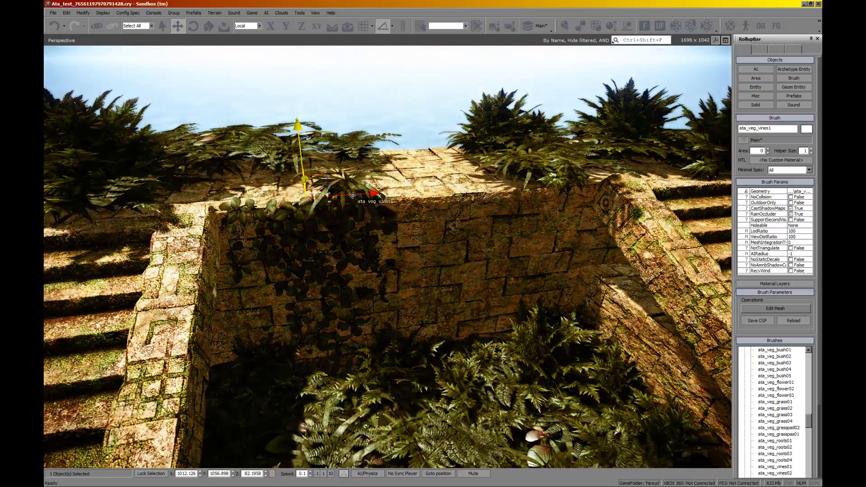
Step: Duplicate the vines along the tall wall, beneath the shorter staircase and onto the low platform wall, rotating the copies to match each wall
key(ctrl+c)
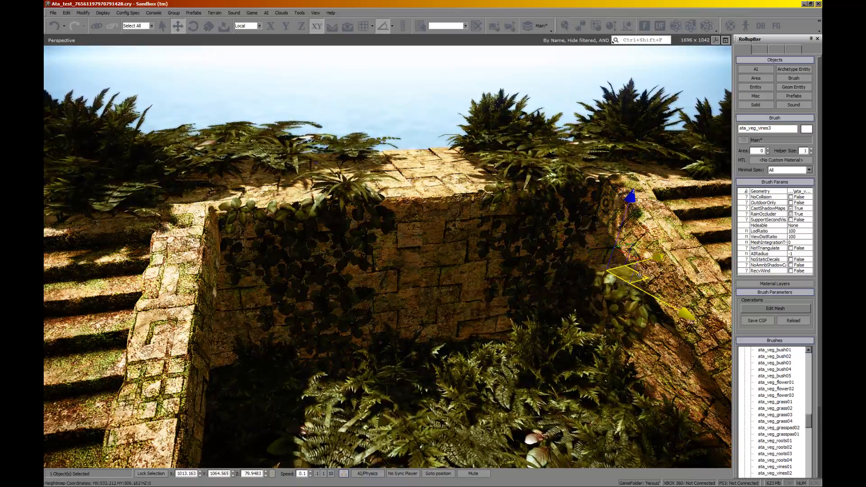
right_drag(558, 263, 532, 256)
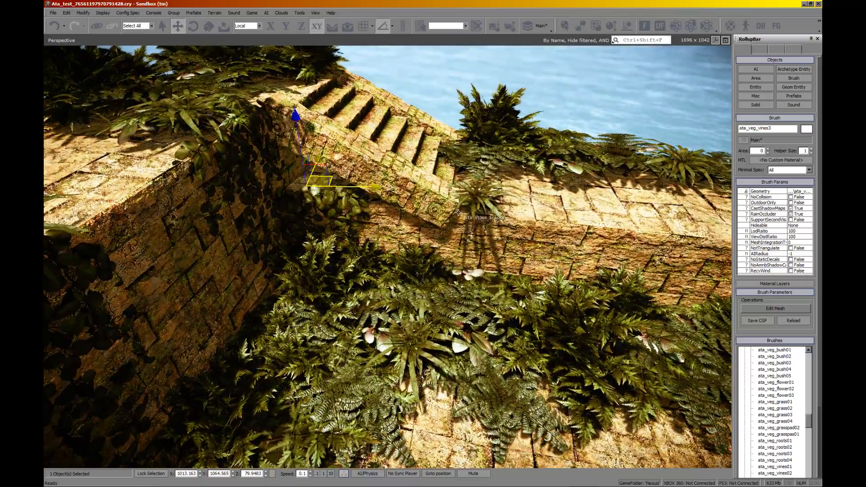
key(ctrl+c)
click(554, 207)
key(3)
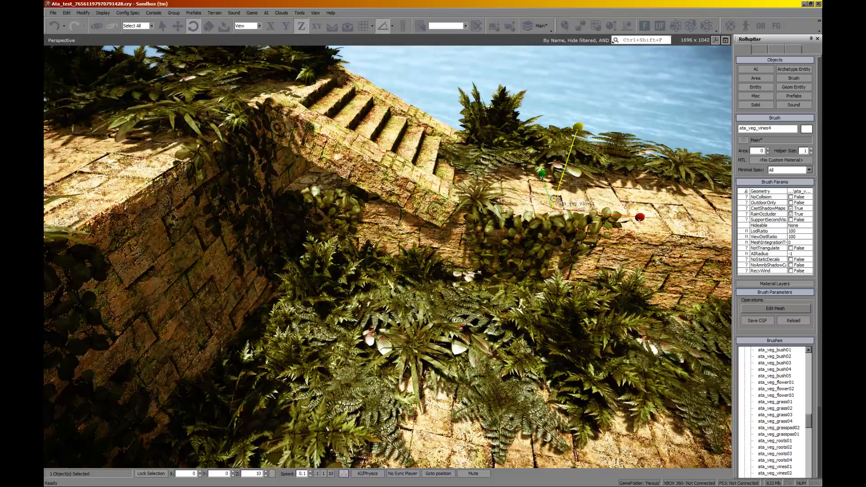
mouse_move(554, 199)
mouse_down()
mouse_move(556, 190)
mouse_move(552, 199)
mouse_up()
Step: Place another copy of the vines further along the low platform wall toward the small staircase and clear the selection
right_drag(523, 222, 495, 209)
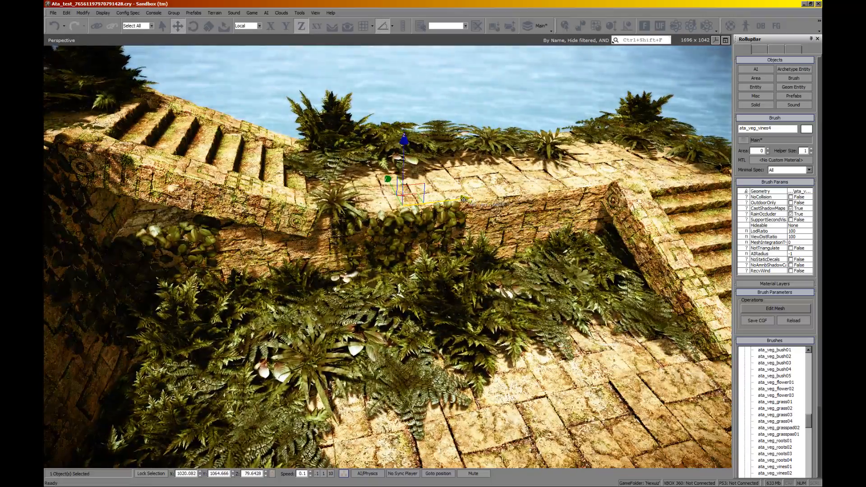
shift+drag(466, 204, 572, 201)
right_drag(564, 231, 549, 243)
click(561, 234)
key(w)
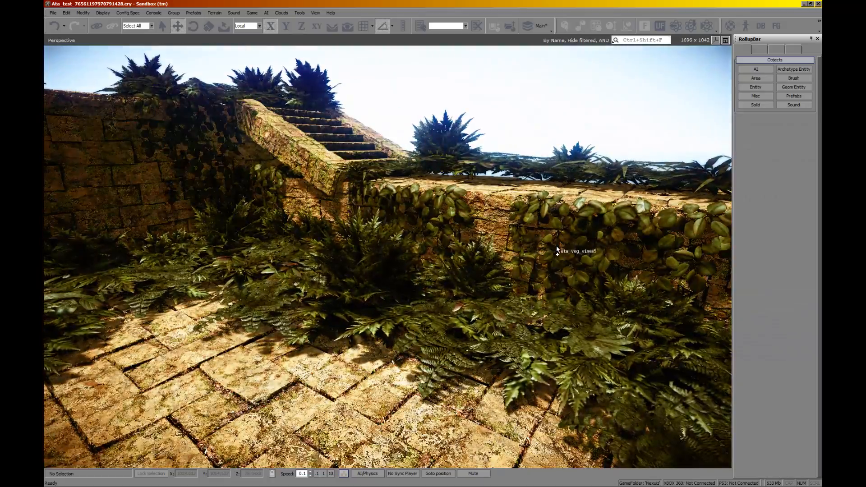
Step: Enter game mode and walk across the floor, platforms and staircases to inspect the hanging vines and planting
key(ctrl+g)
key(w)
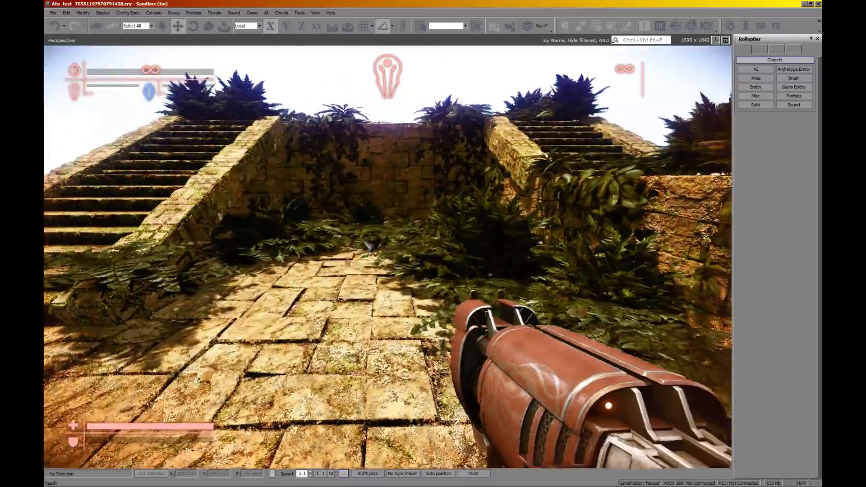
key(w)
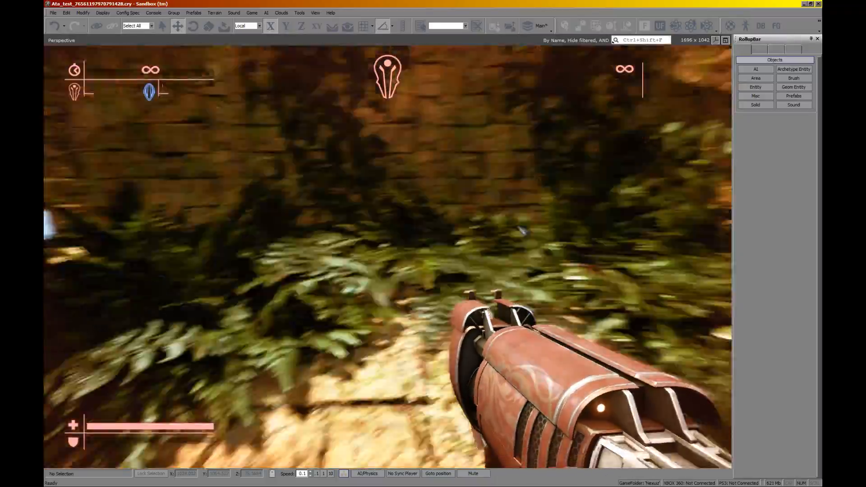
key(w)
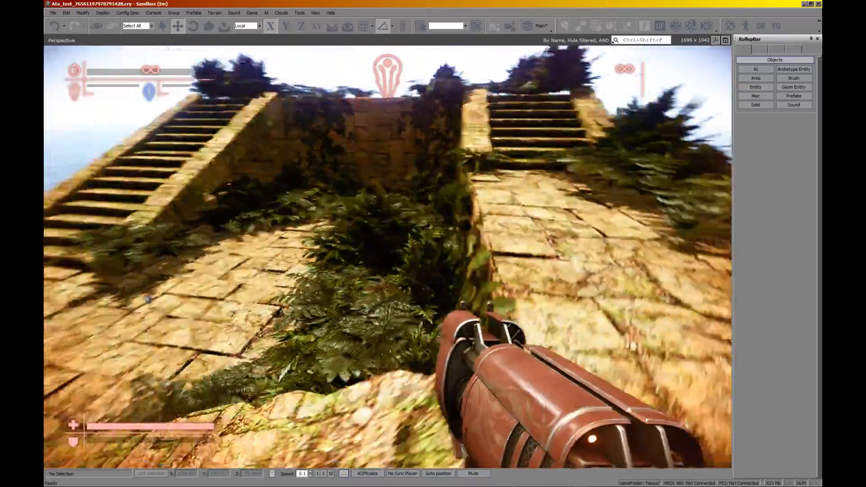
key(w)
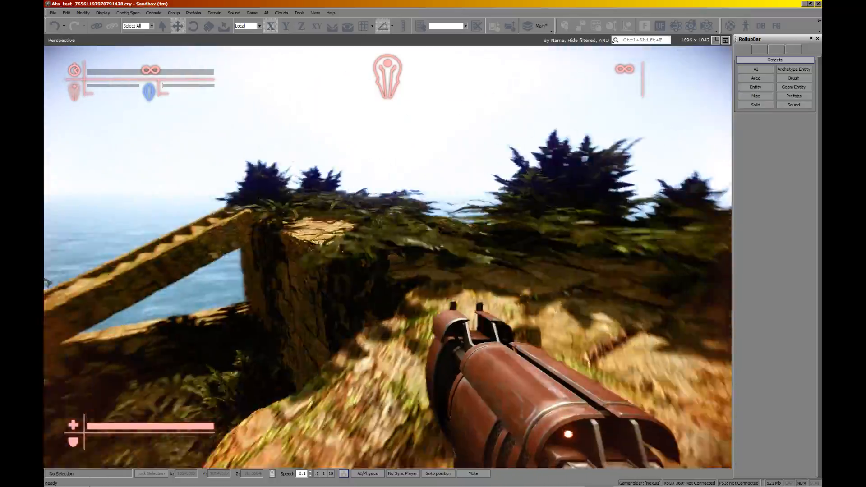
key(w)
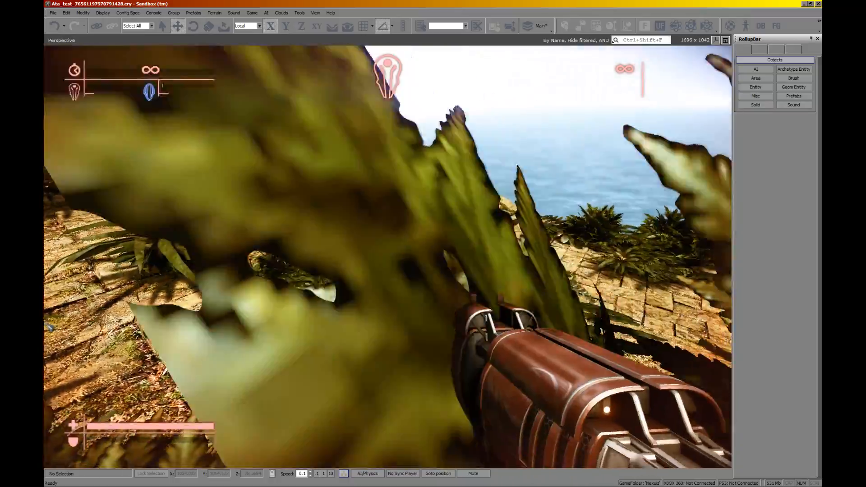
key(w)
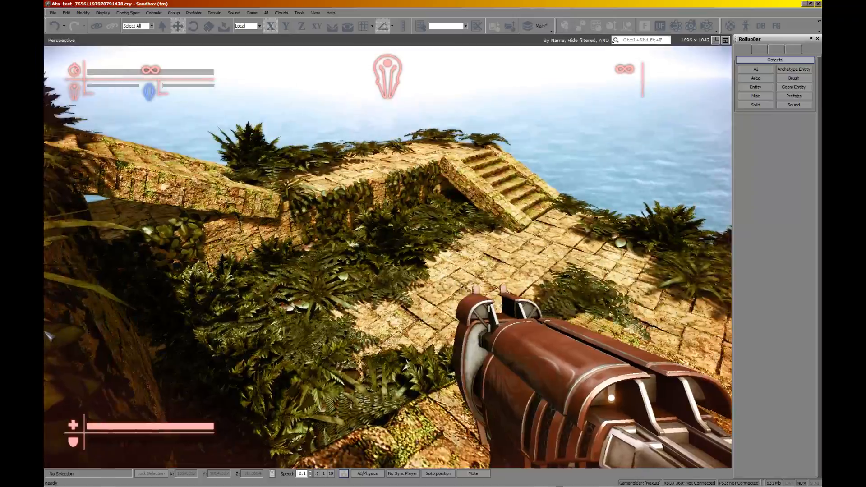
key(w)
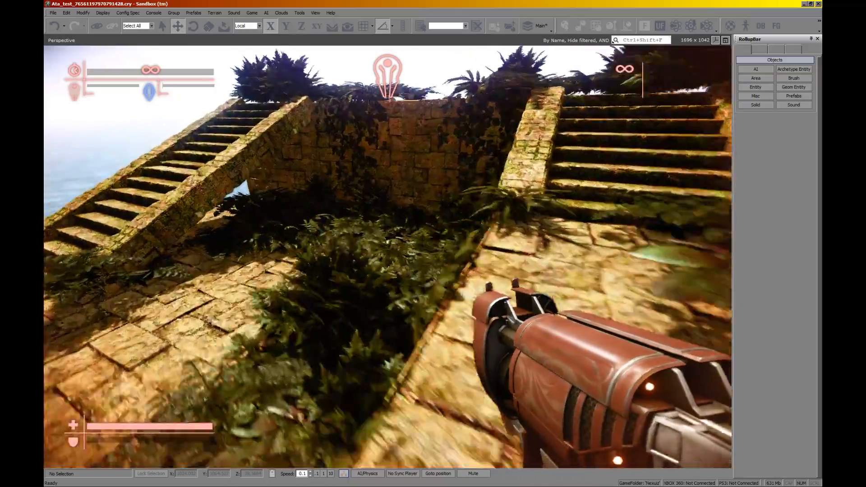
key(w)
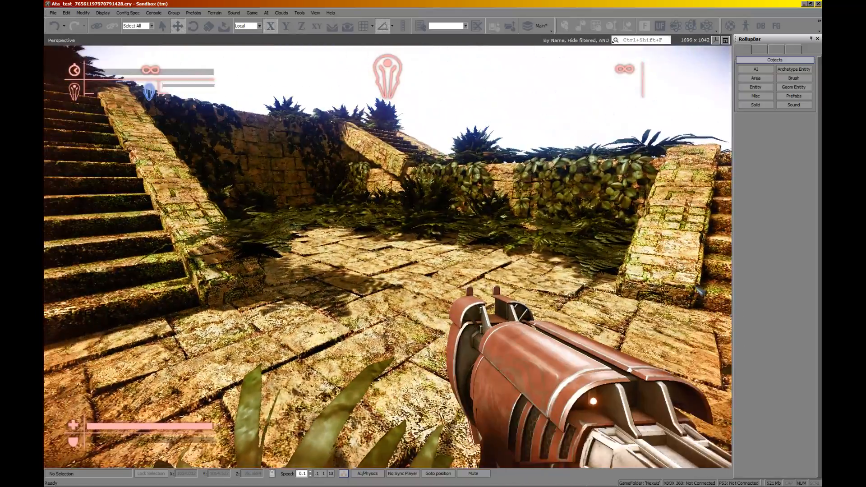